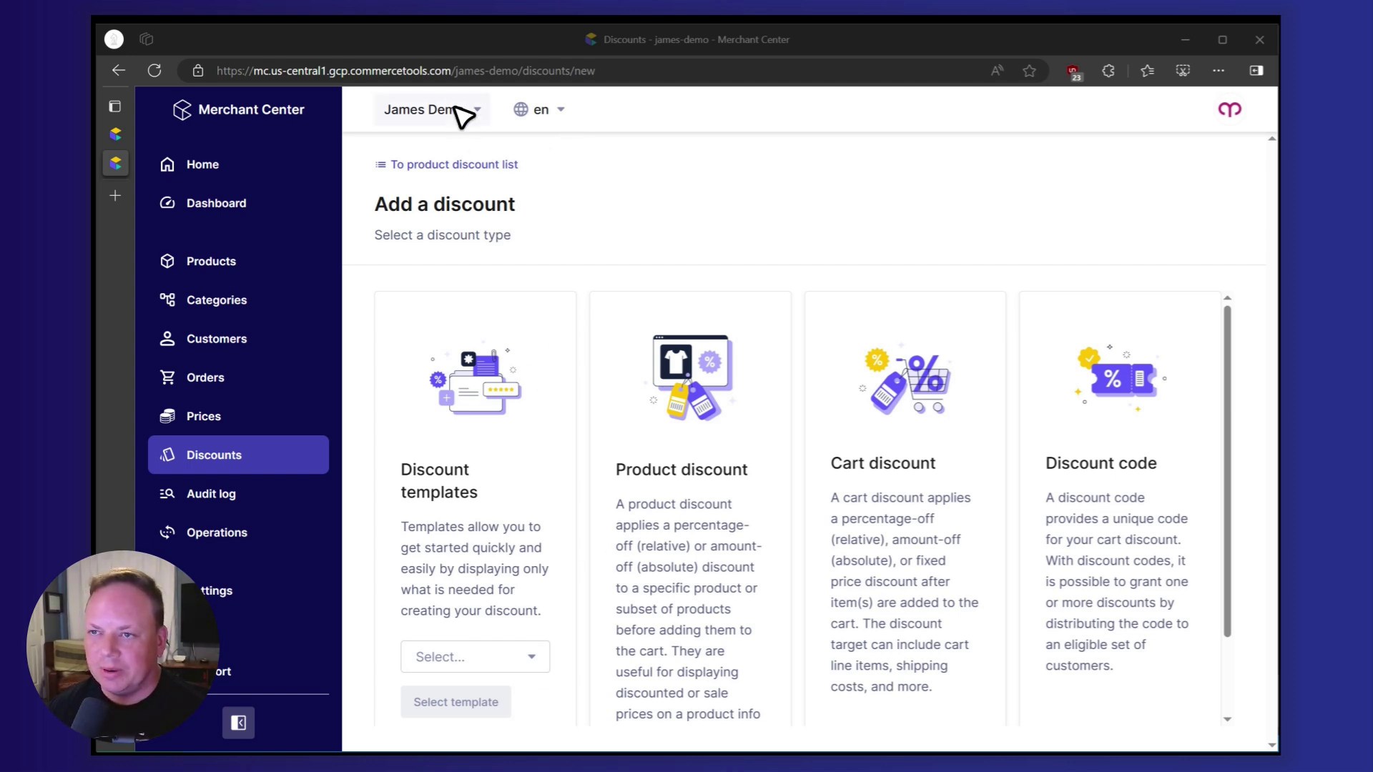
# - Start adding a new cart discount from the available discount types
pyautogui.moveTo(189, 457)
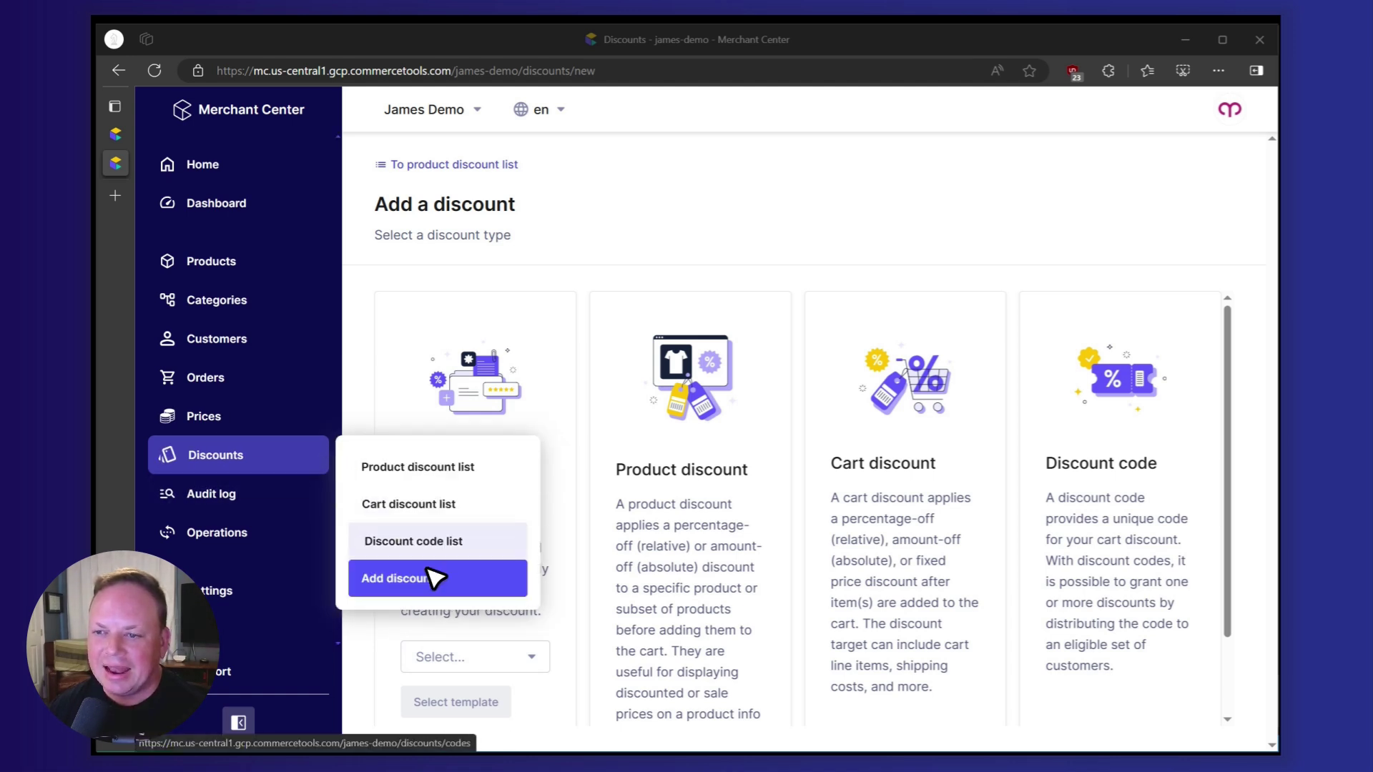
pyautogui.scroll(-2, 1036, 420)
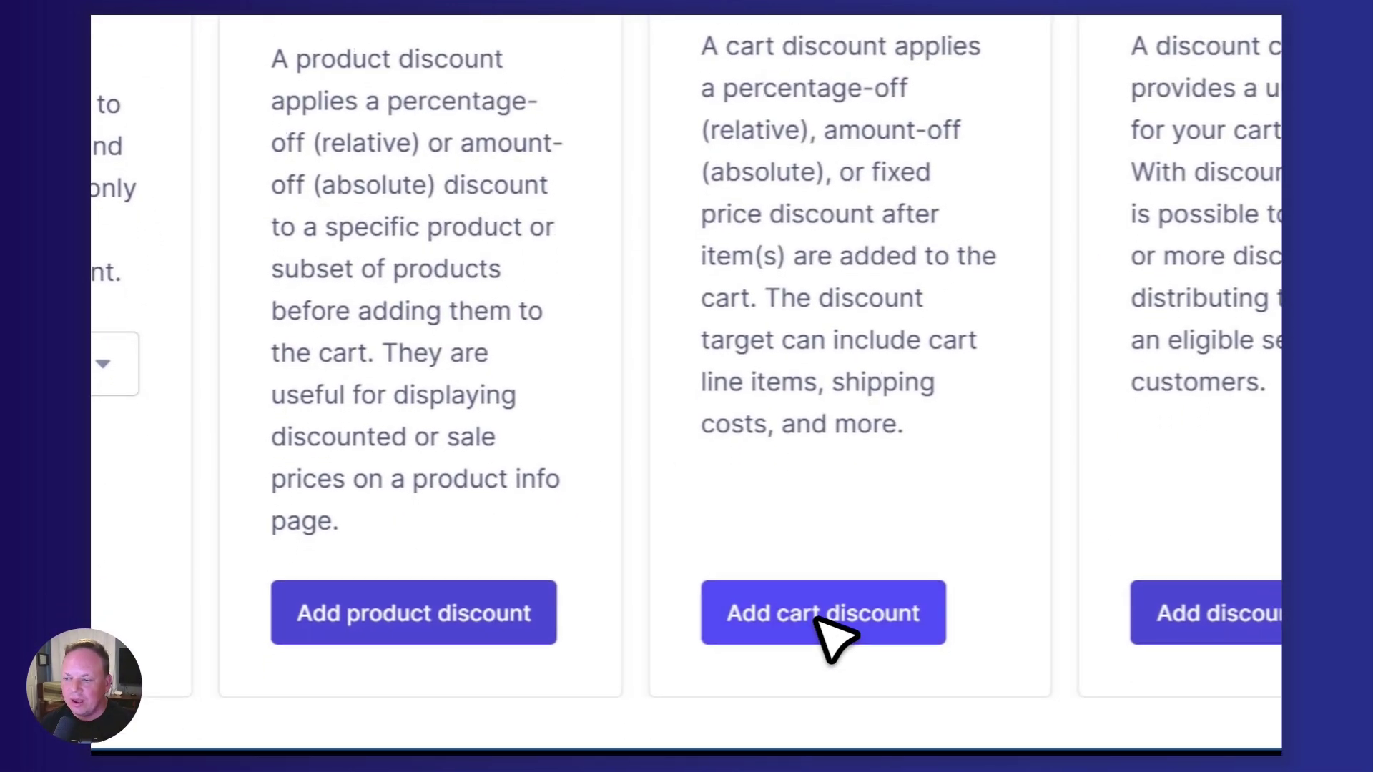
pyautogui.click(819, 621)
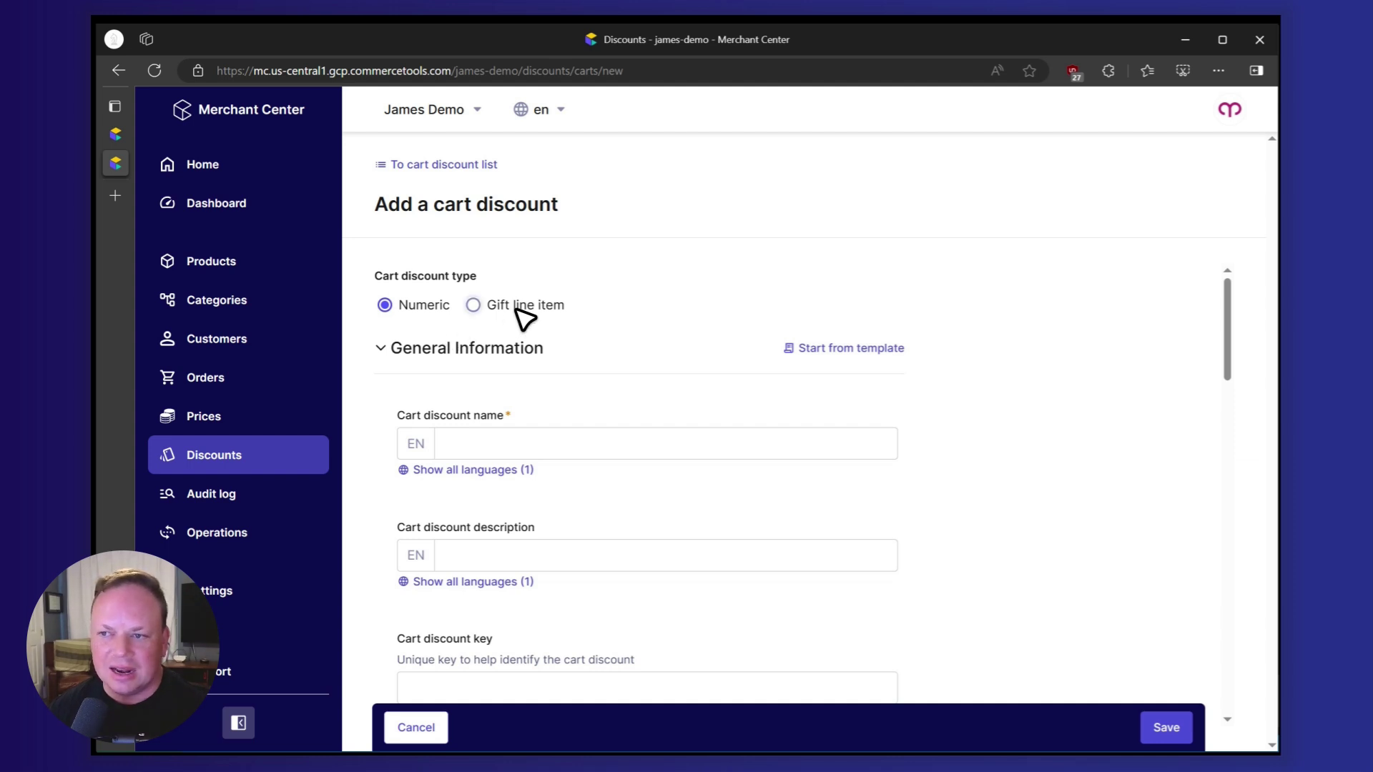
# - Name the numeric cart discount "10% Off Sitewide"
pyautogui.scroll(-1, 699, 329)
pyautogui.click(542, 363)
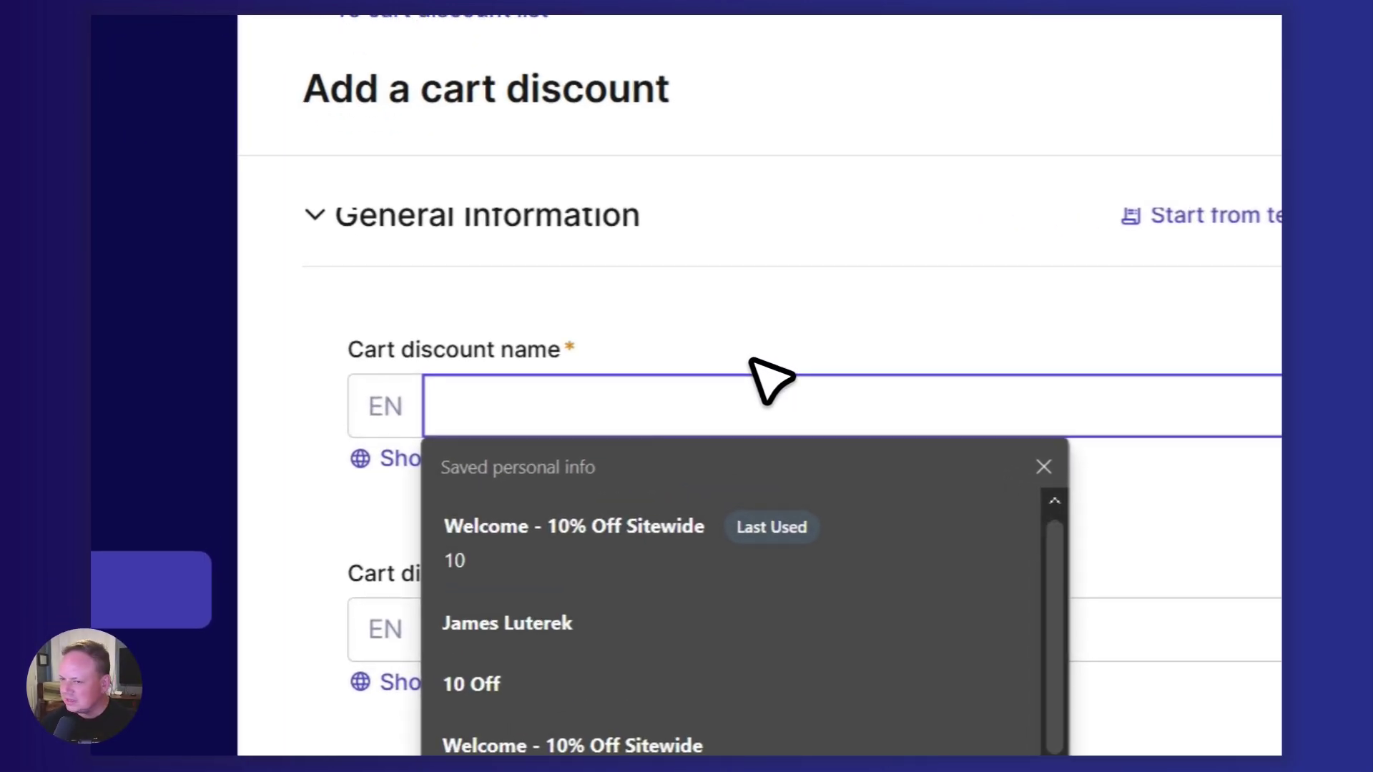
pyautogui.write('10')
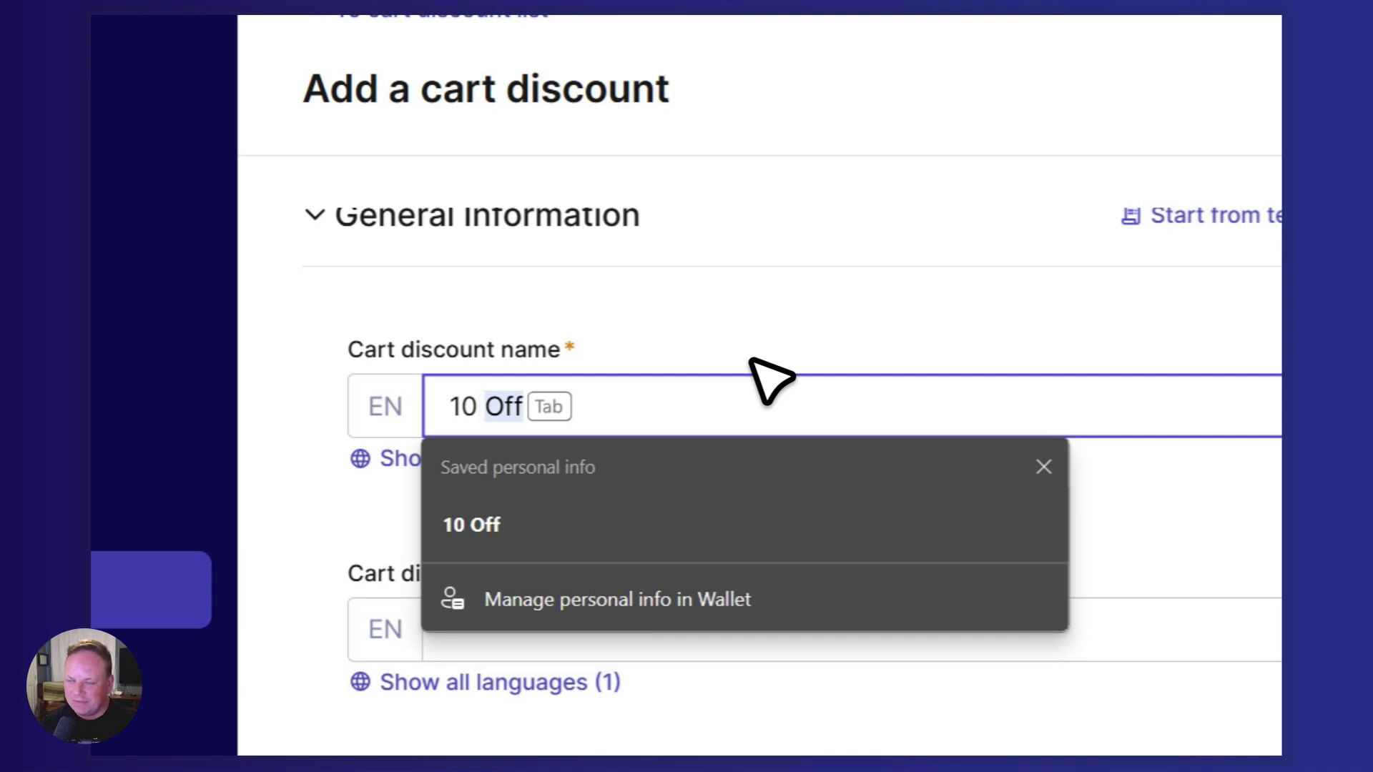
pyautogui.write(' % Of')
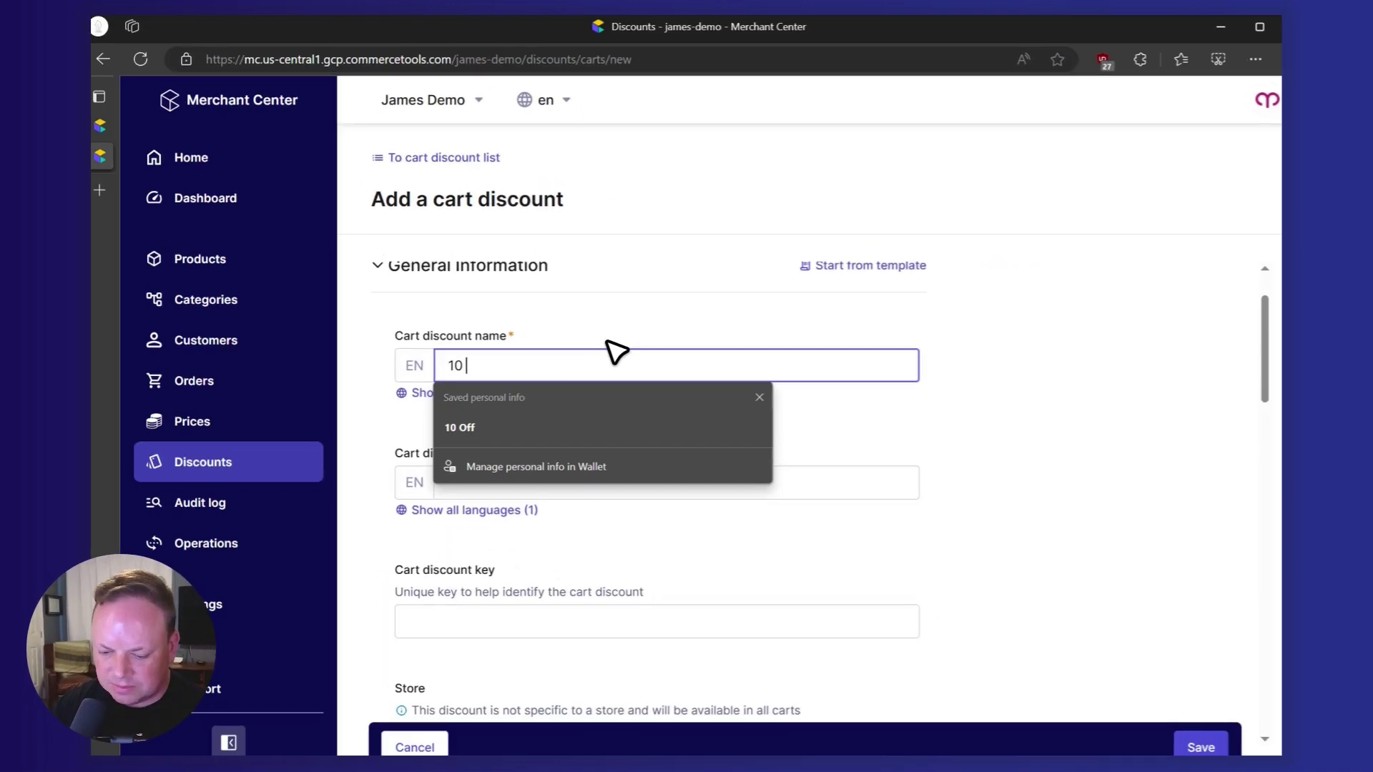
pyautogui.write('f Sitewide')
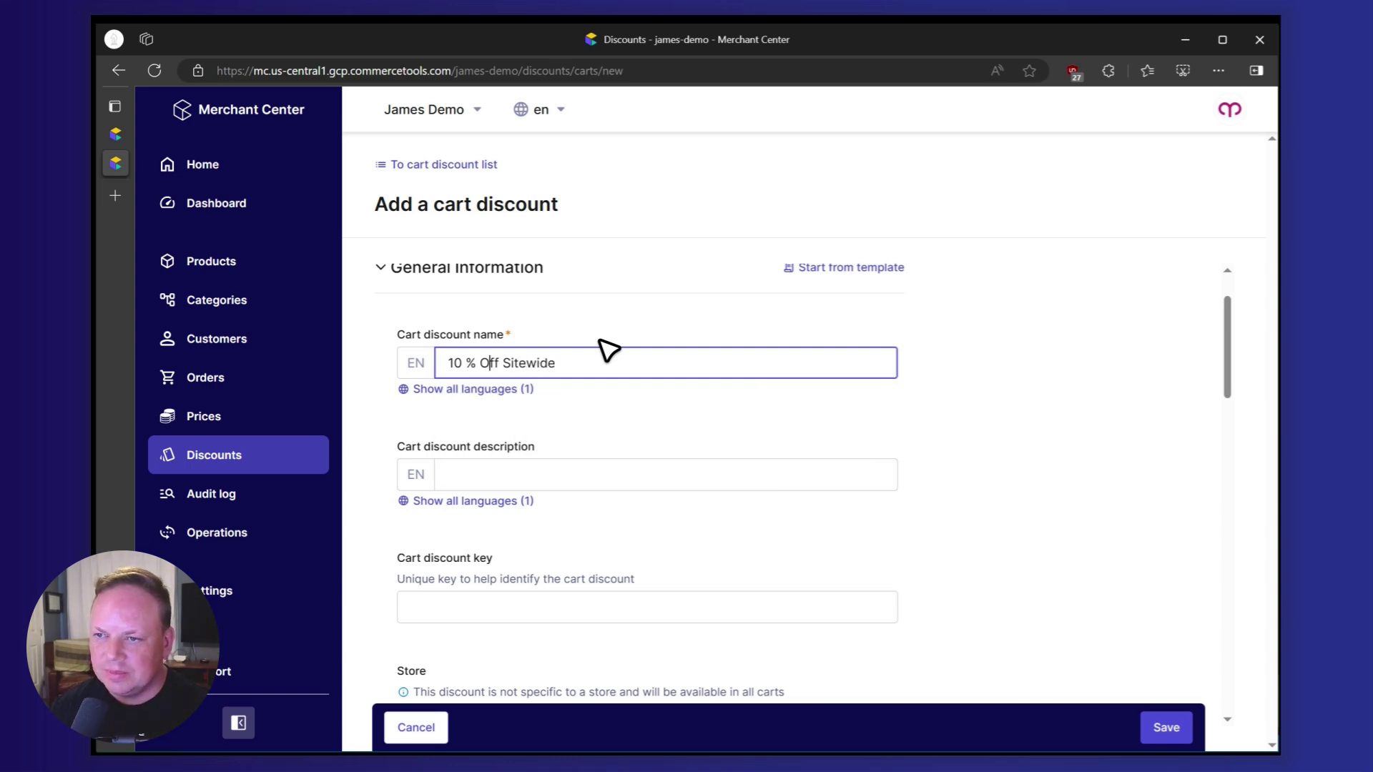
pyautogui.press('BackSpace')
# - Set the cart discount's rank (sortOrder) to 0.011121
pyautogui.scroll(-1, 554, 429)
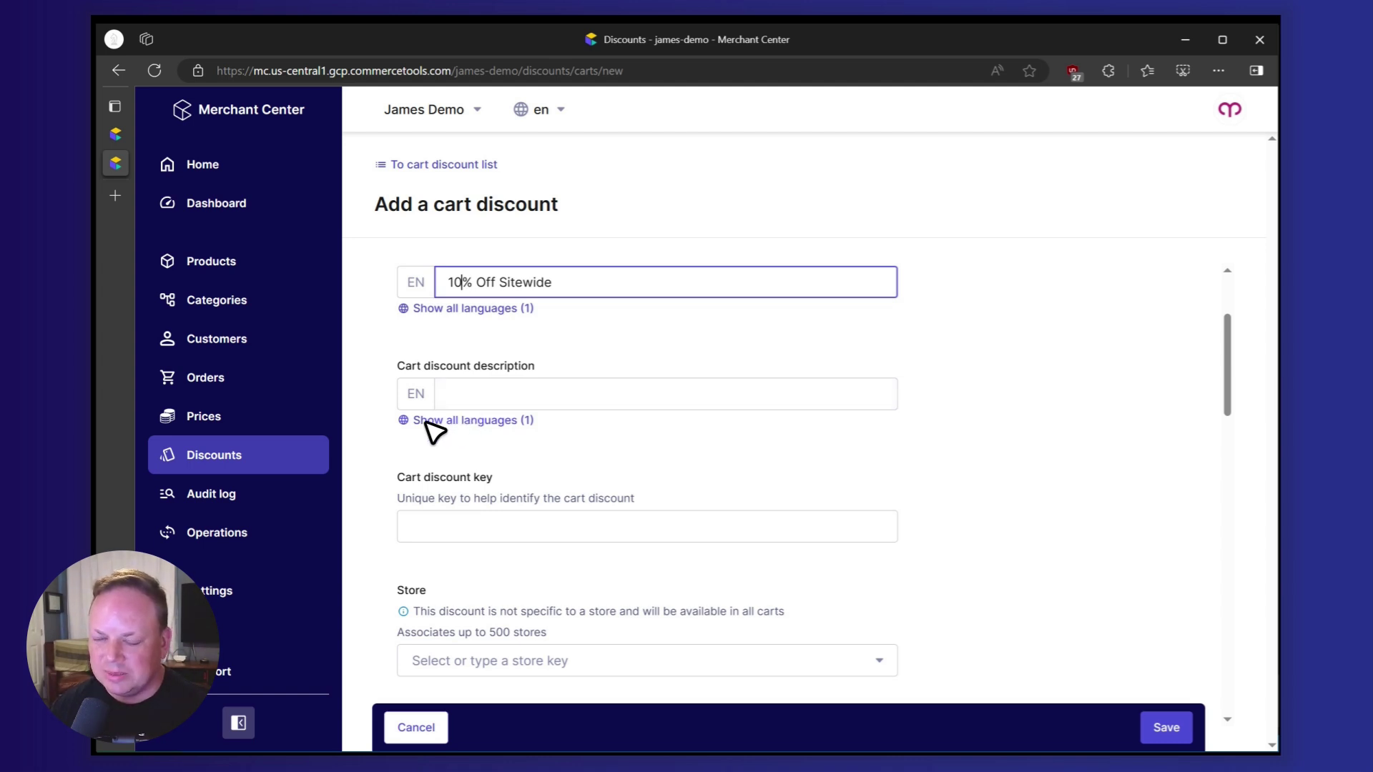
pyautogui.scroll(-1, 628, 432)
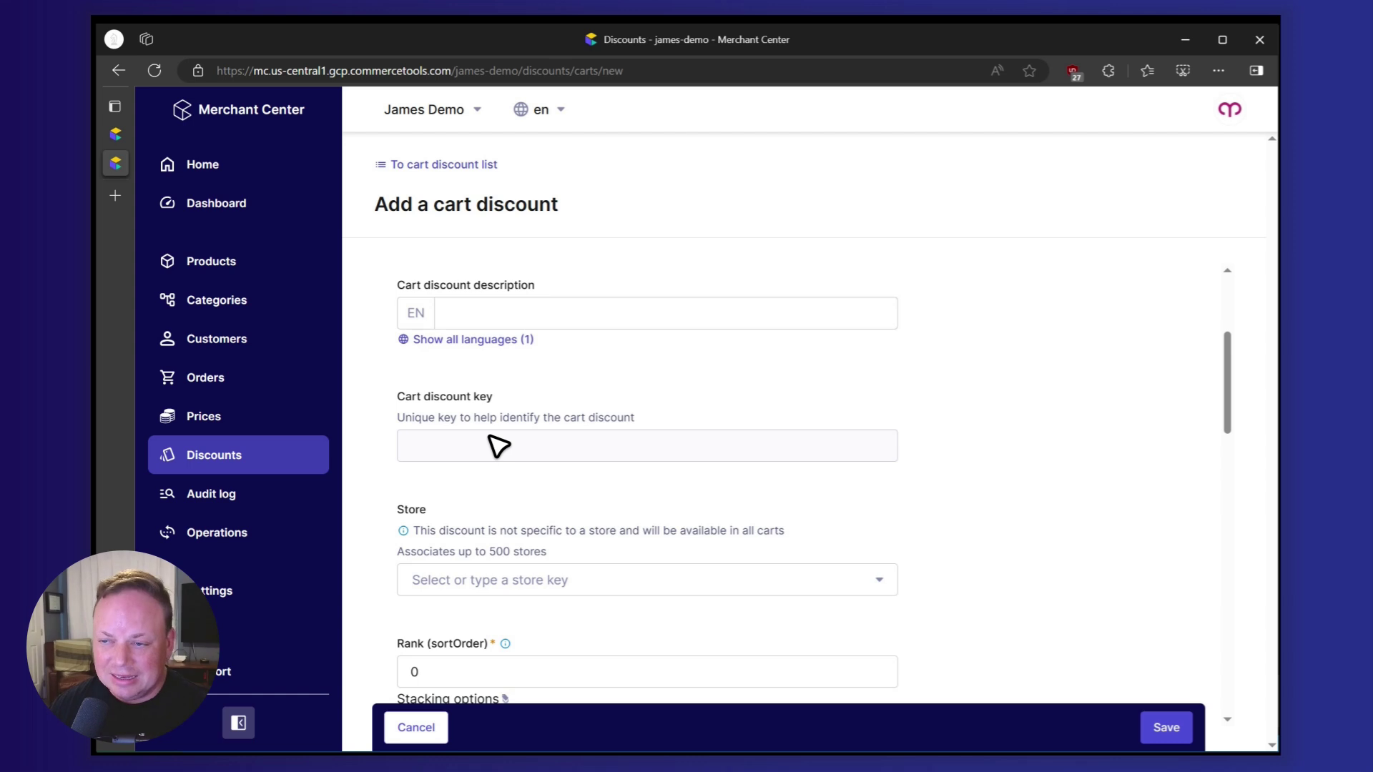
pyautogui.scroll(-2, 572, 454)
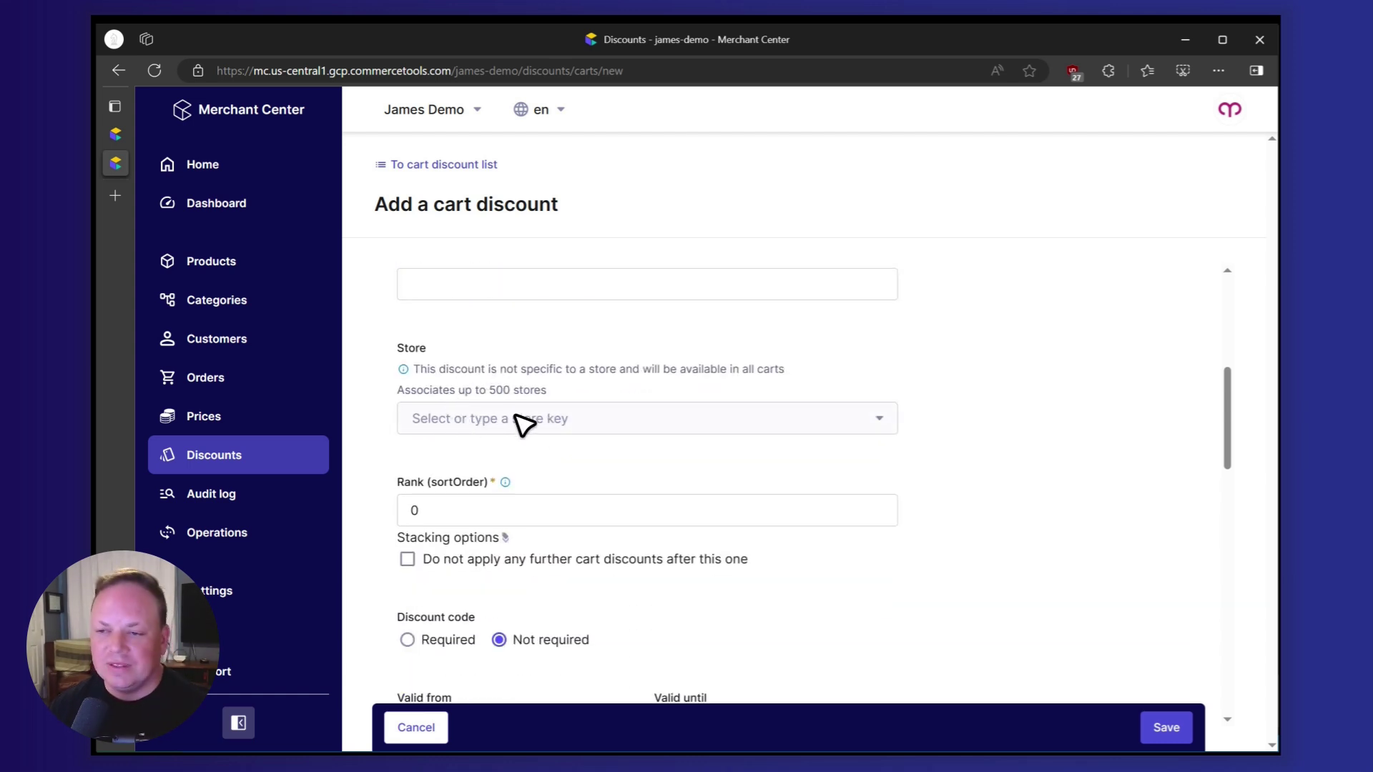
pyautogui.scroll(-1, 525, 427)
pyautogui.click(517, 439)
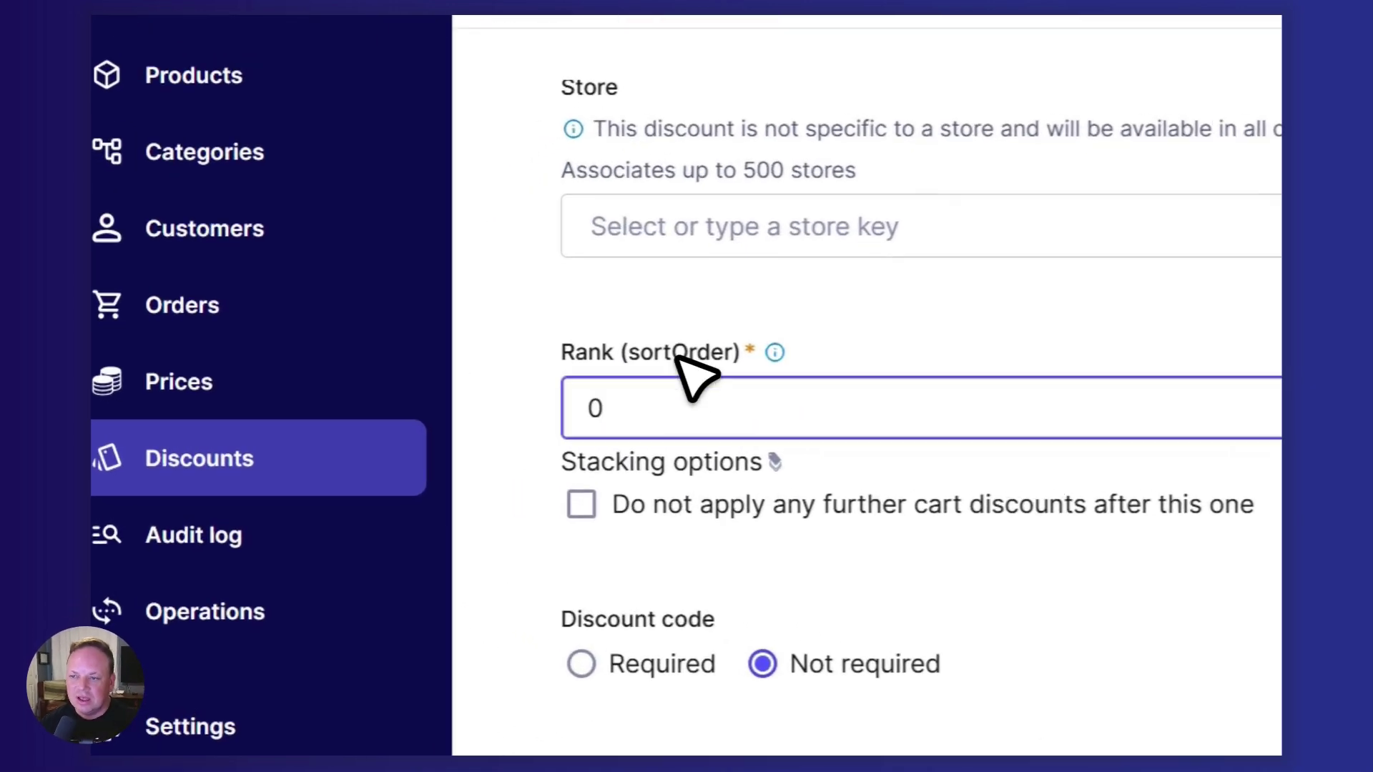
pyautogui.write('.011121')
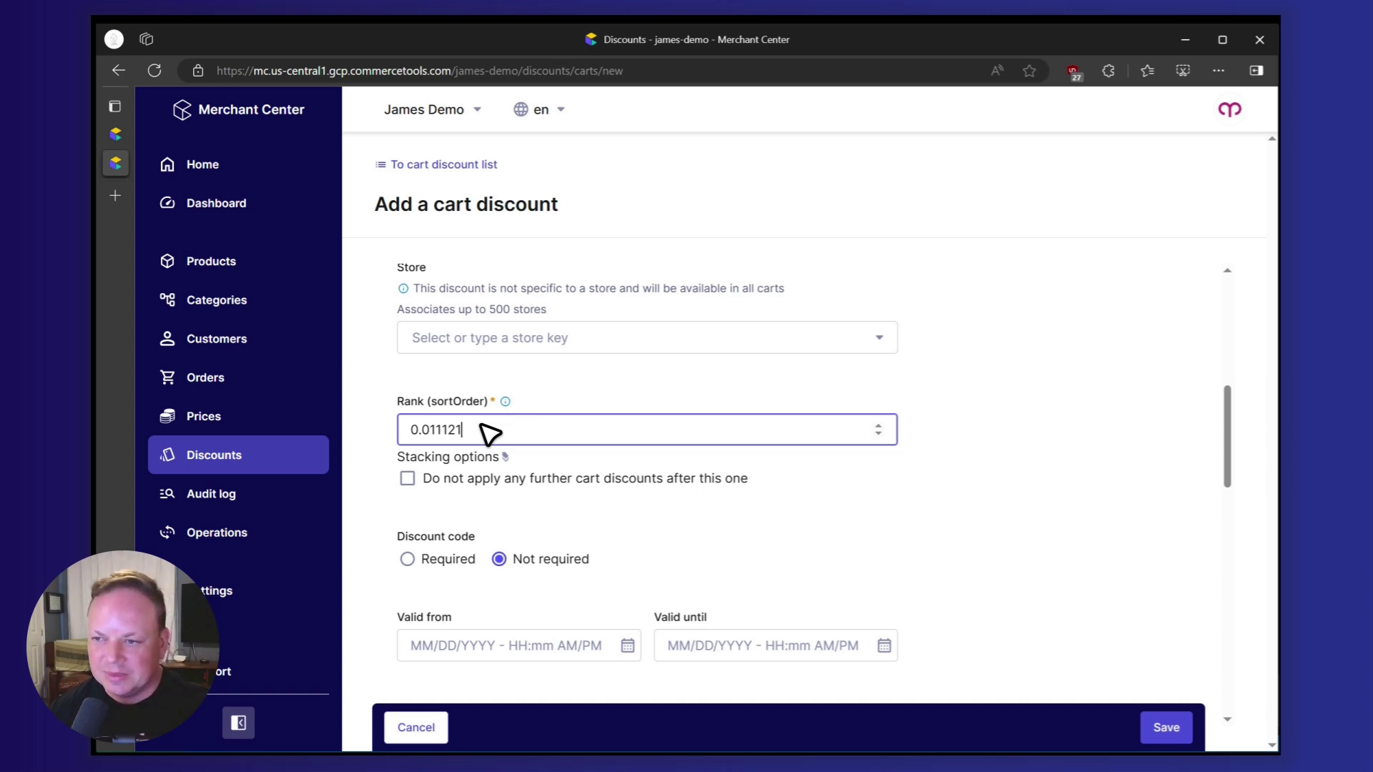
# - Make a discount code required for the cart discount
pyautogui.scroll(-3, 484, 432)
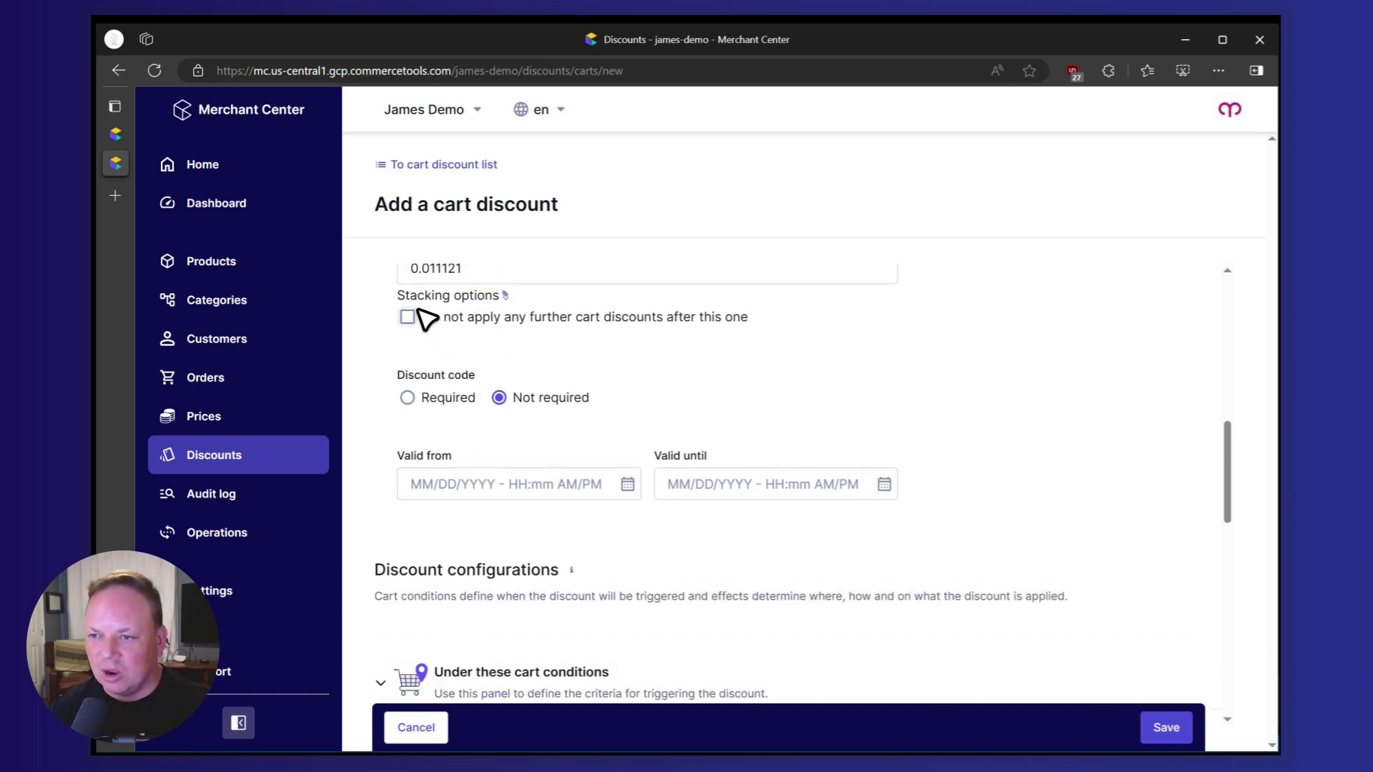
pyautogui.scroll(-1, 460, 350)
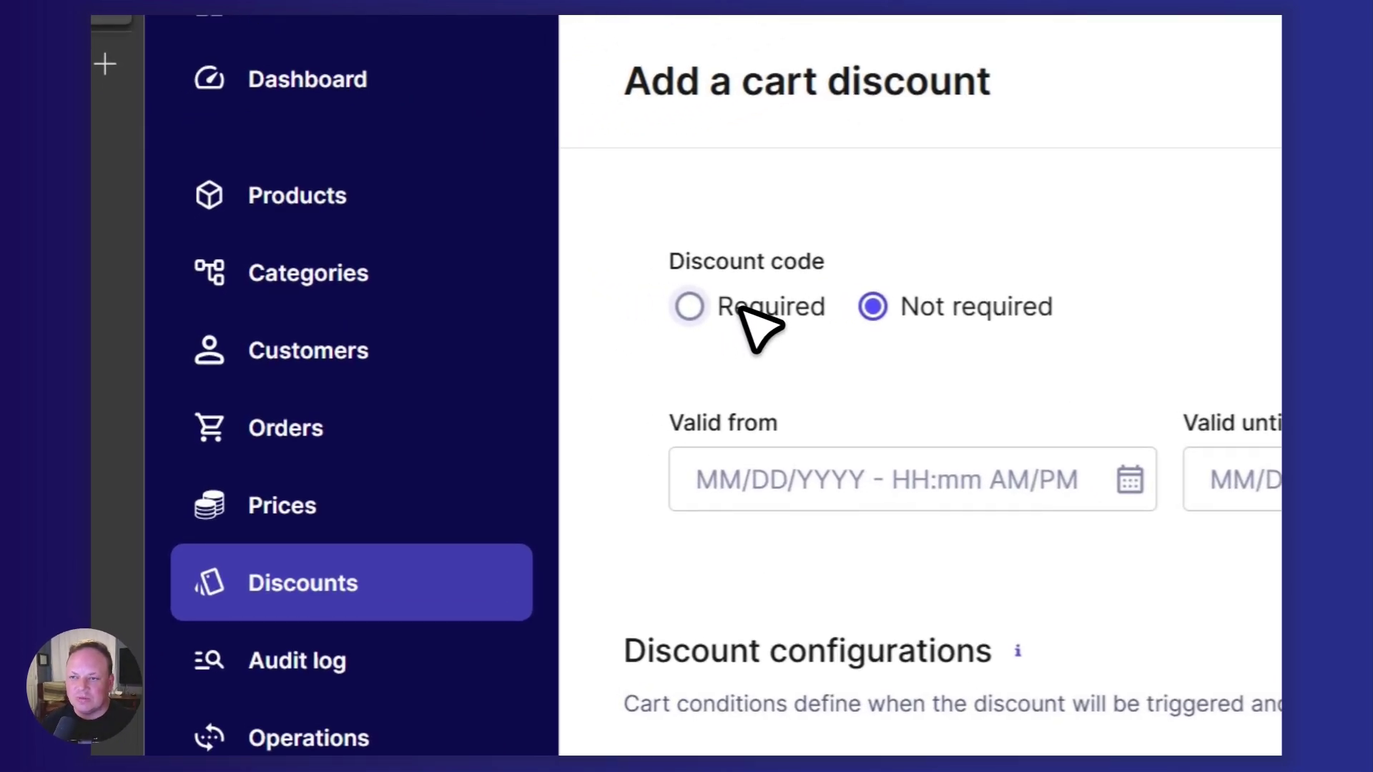
pyautogui.click(434, 318)
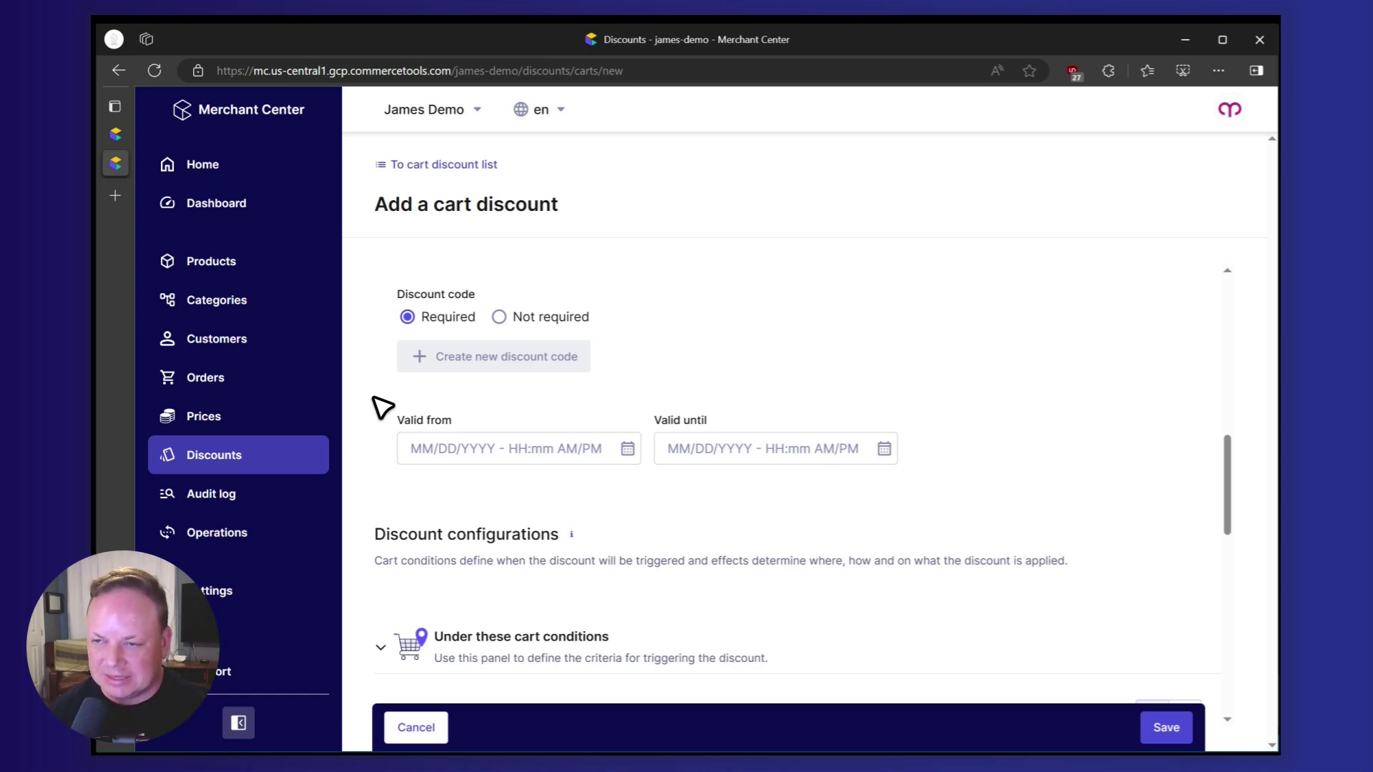
# - Set the eligibility criteria in the cart conditions so the discount applies to all carts
pyautogui.scroll(-1, 544, 449)
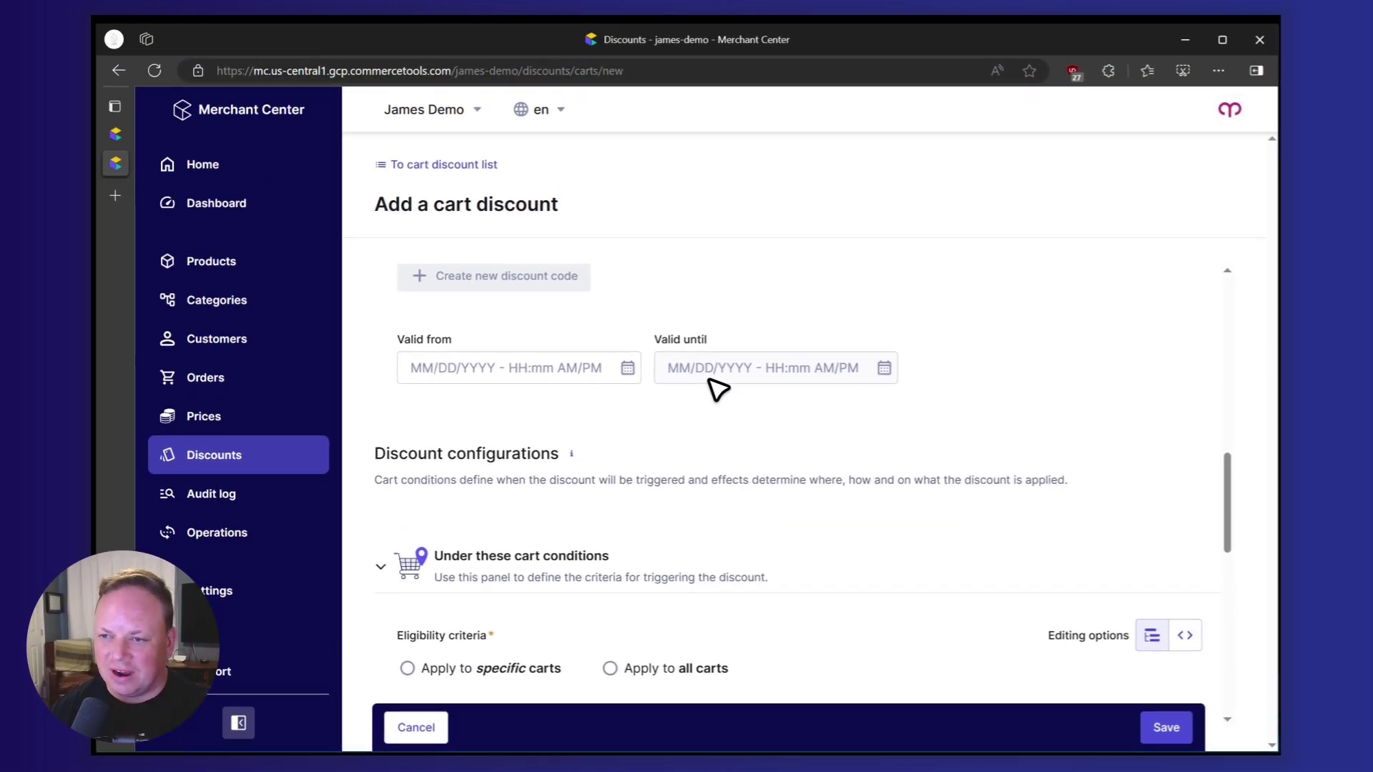
pyautogui.scroll(-2, 717, 389)
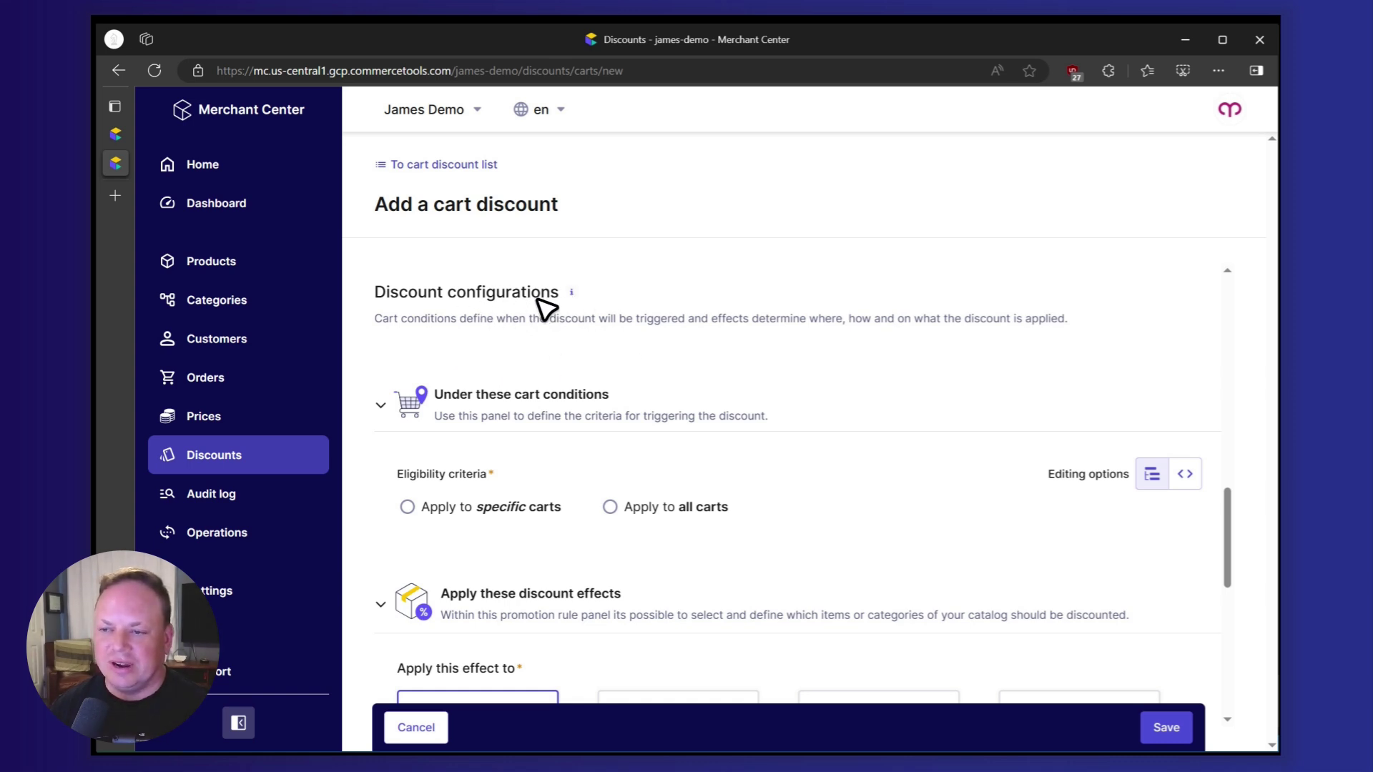
pyautogui.scroll(-1, 589, 354)
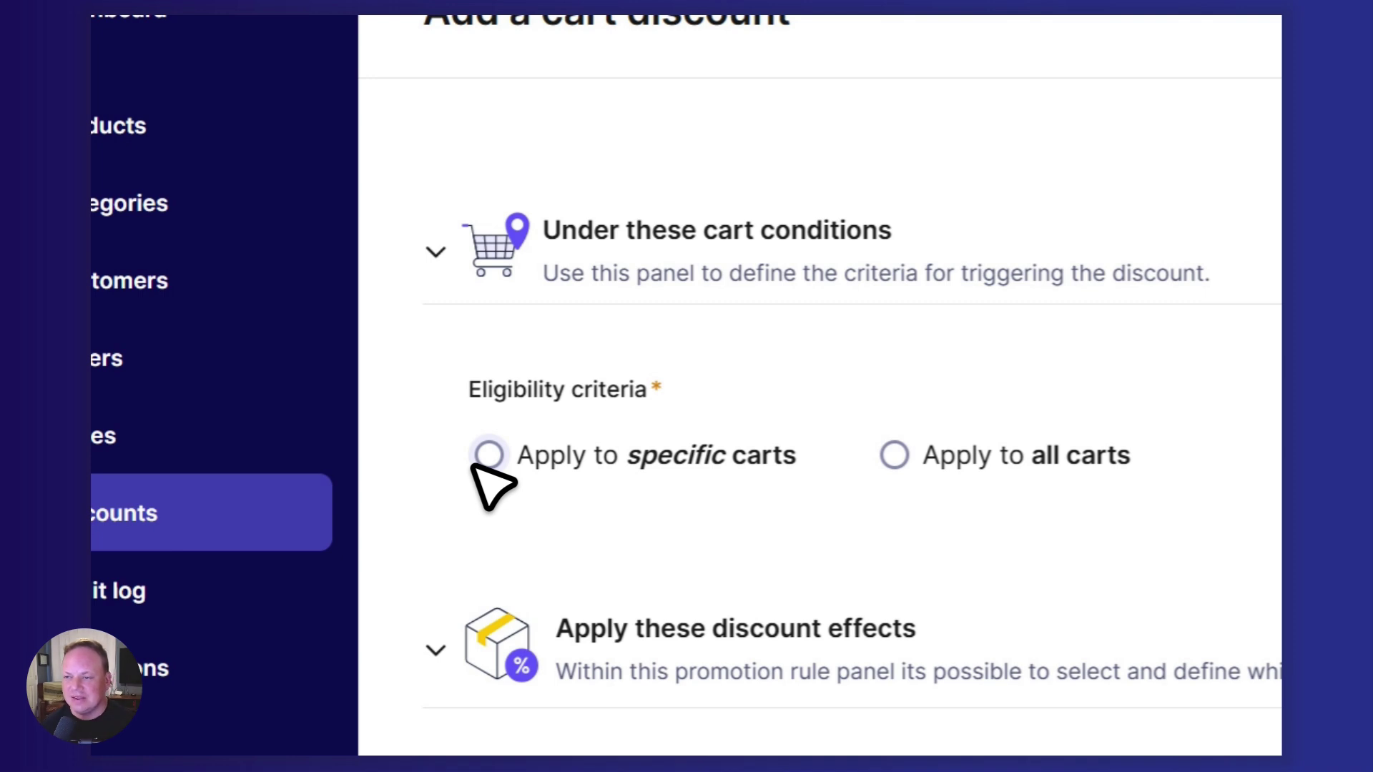
pyautogui.scroll(-2, 813, 441)
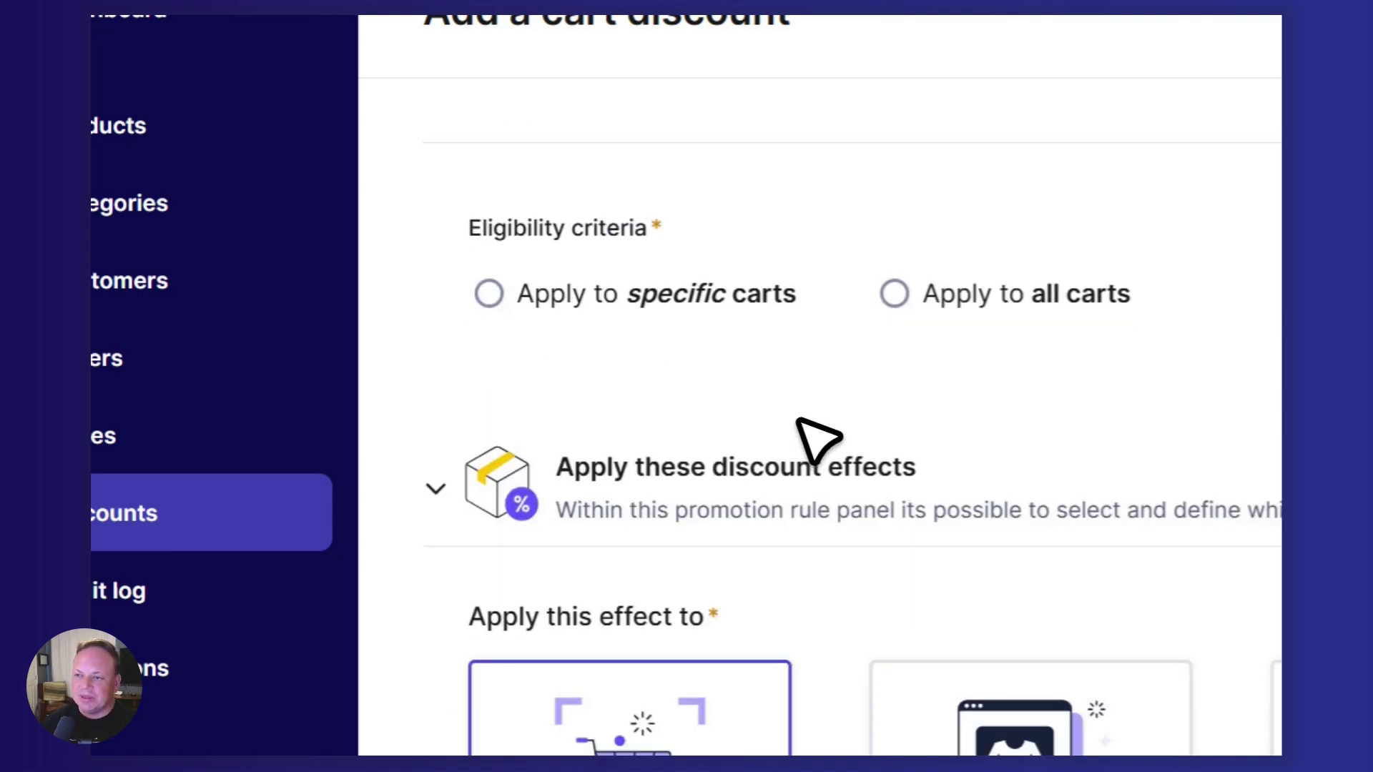
pyautogui.click(895, 294)
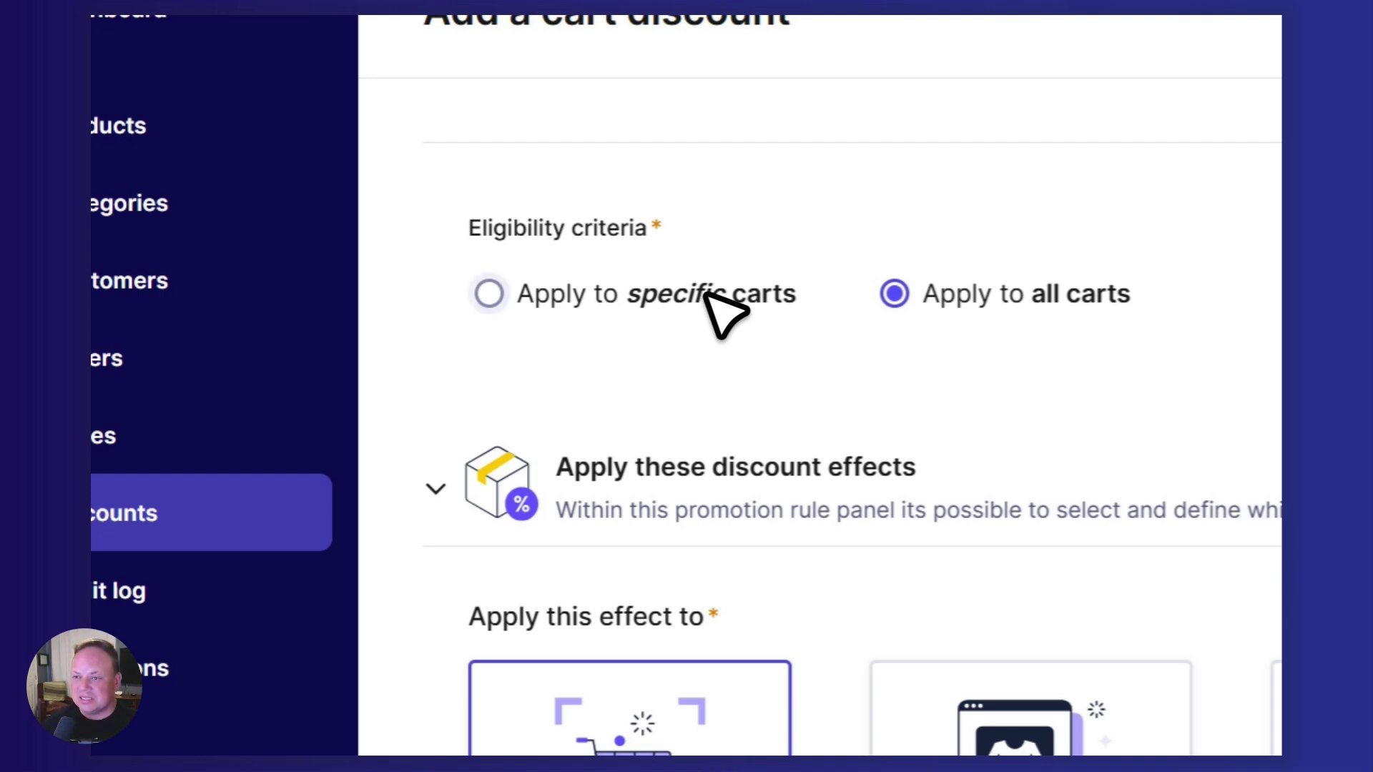
# - Set the discount value to 10 for the percentage-off effect on the total price
pyautogui.scroll(-1, 715, 461)
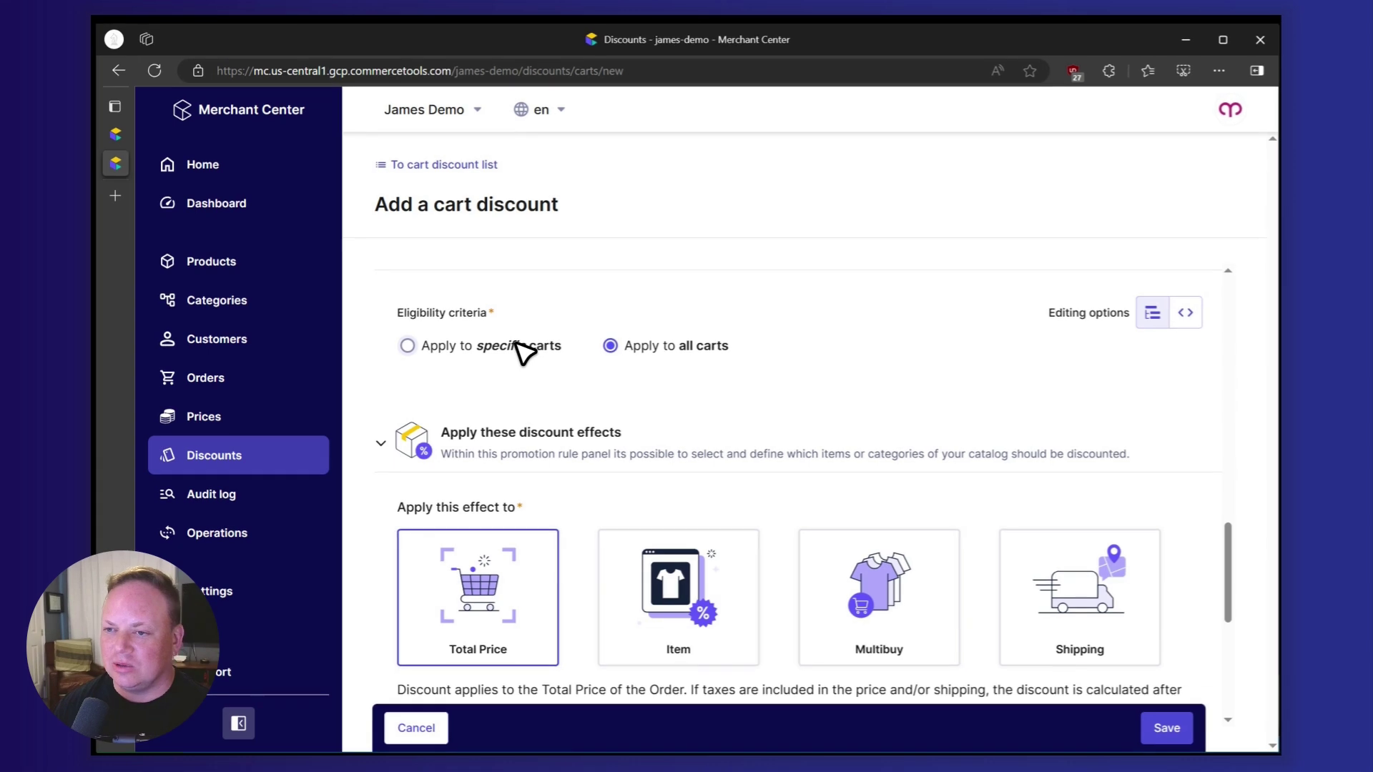
pyautogui.scroll(-1, 529, 361)
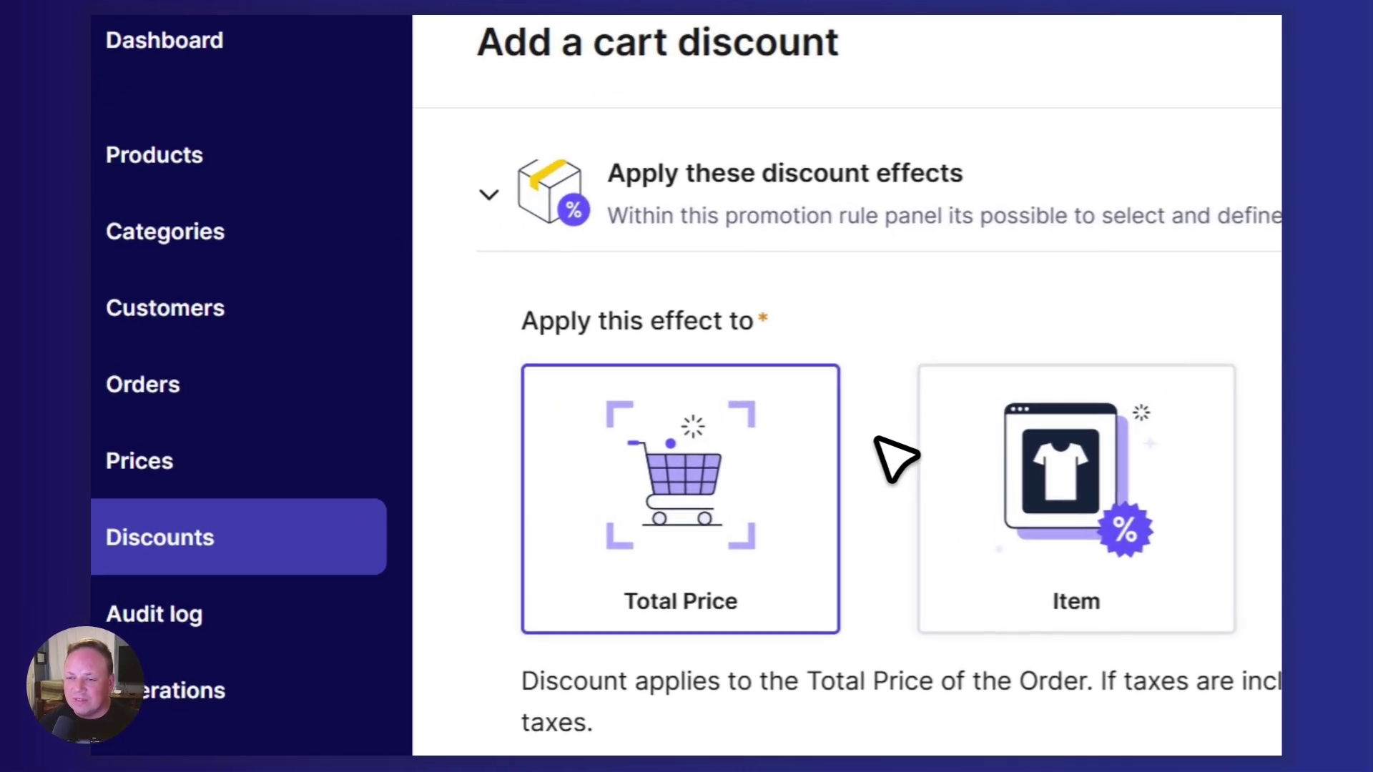
pyautogui.scroll(-1, 853, 458)
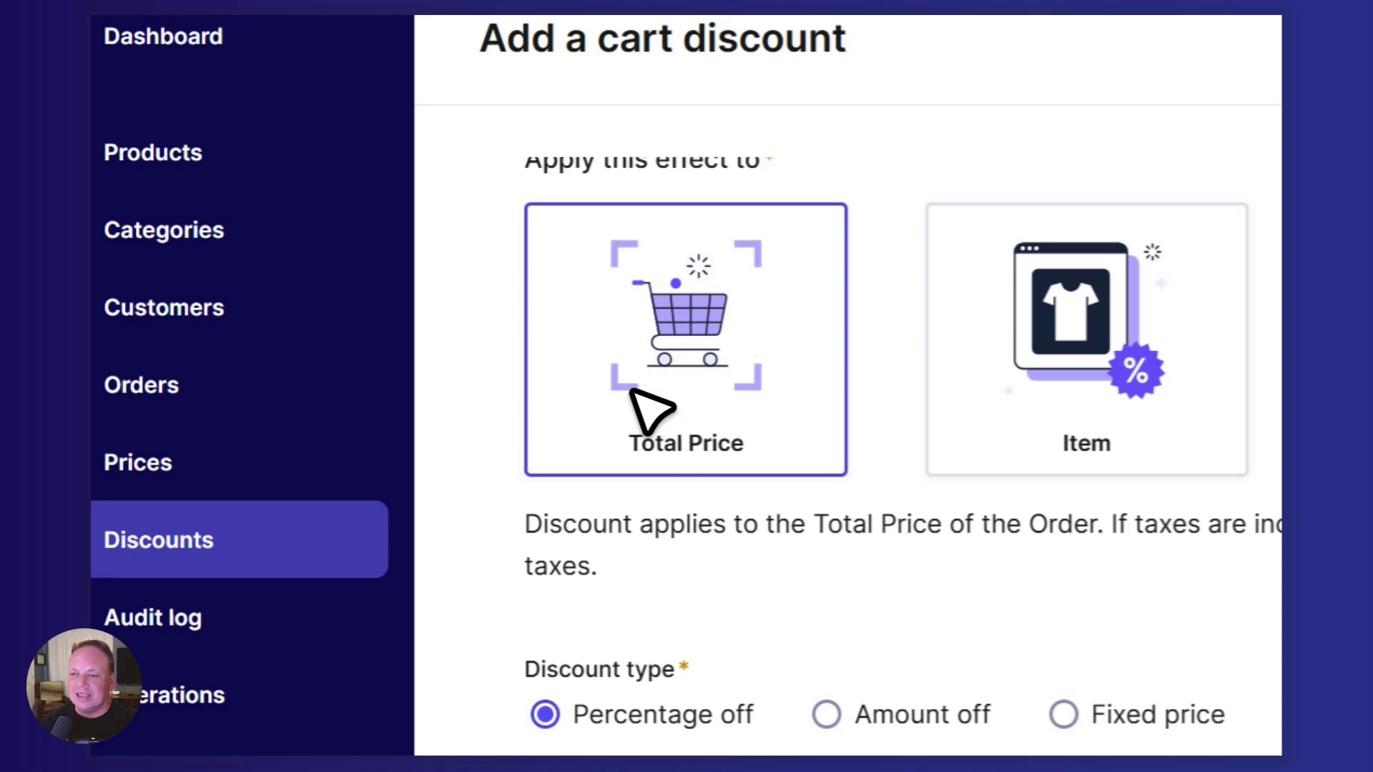
pyautogui.scroll(-1, 458, 429)
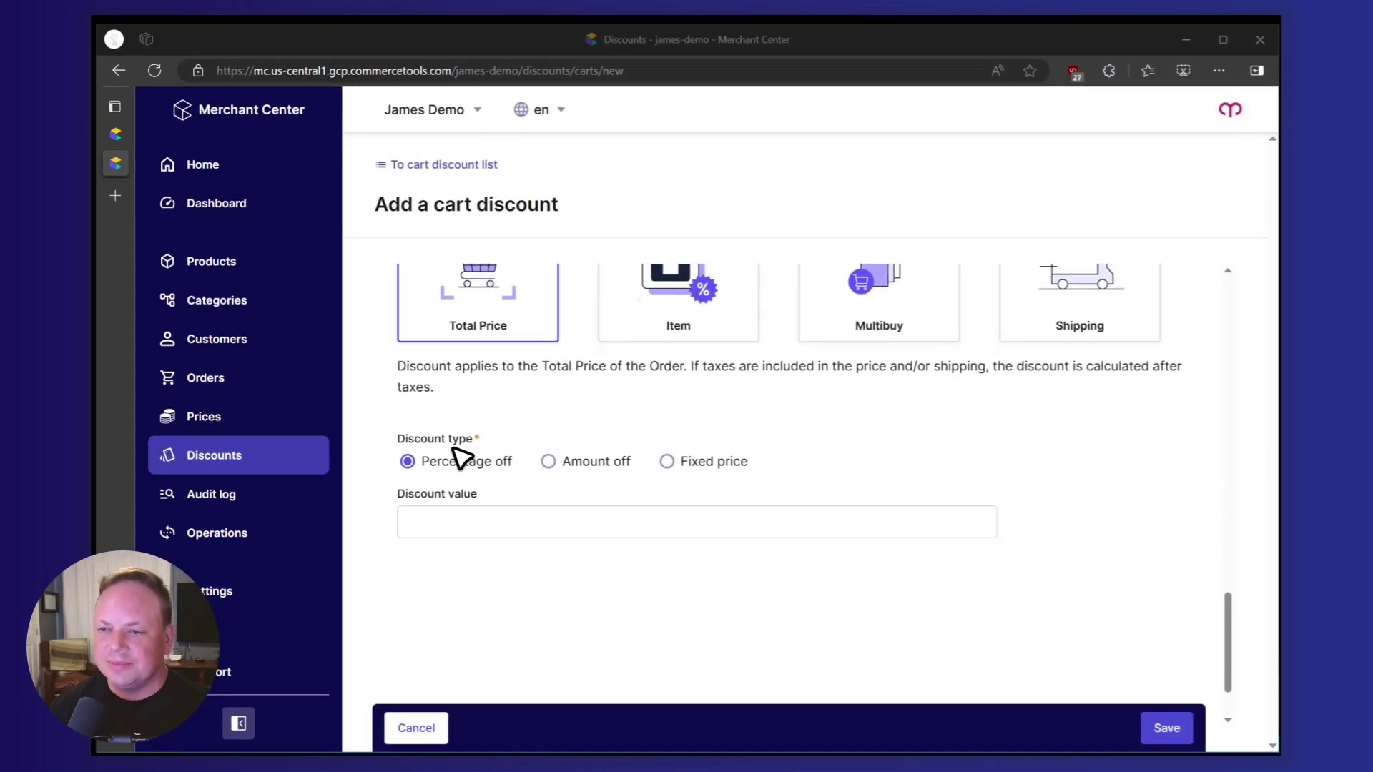
pyautogui.scroll(-1, 461, 458)
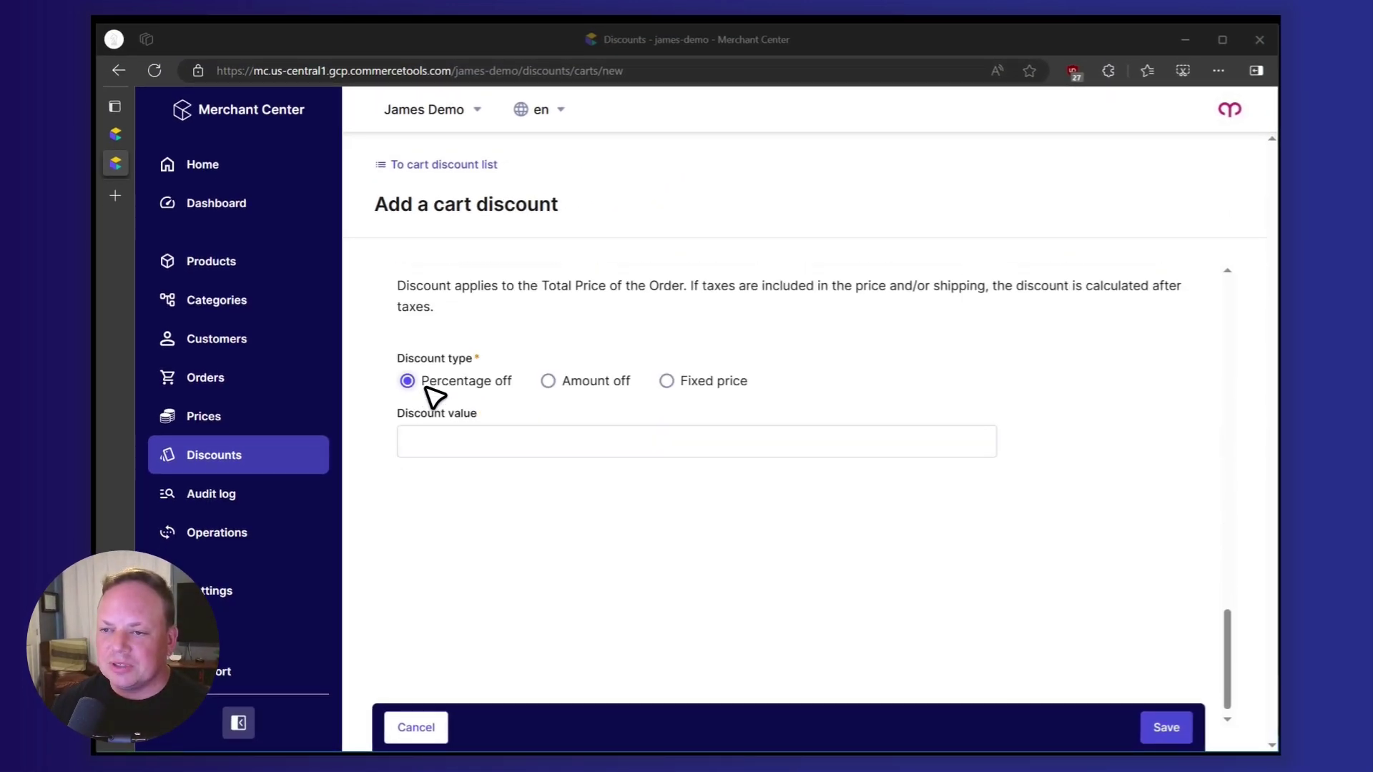
pyautogui.click(438, 445)
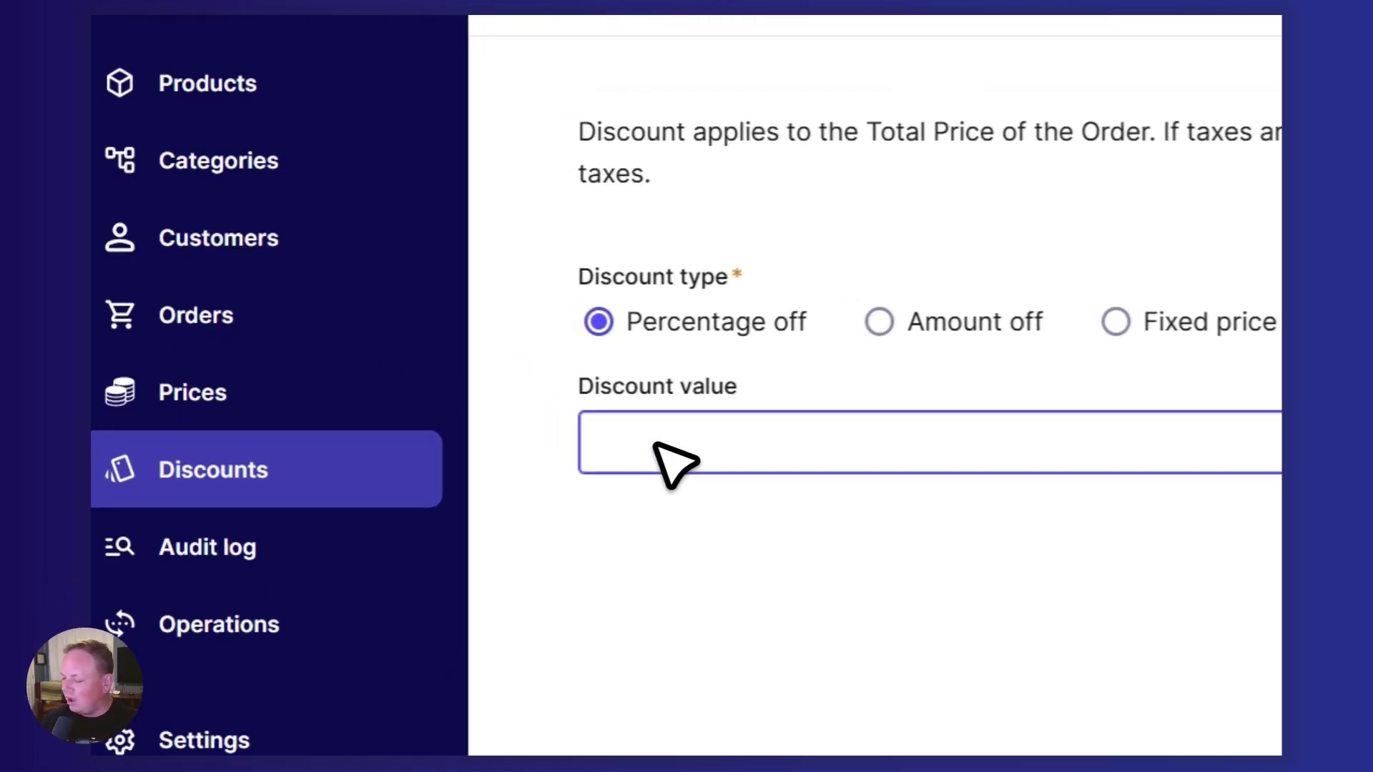
pyautogui.write('10')
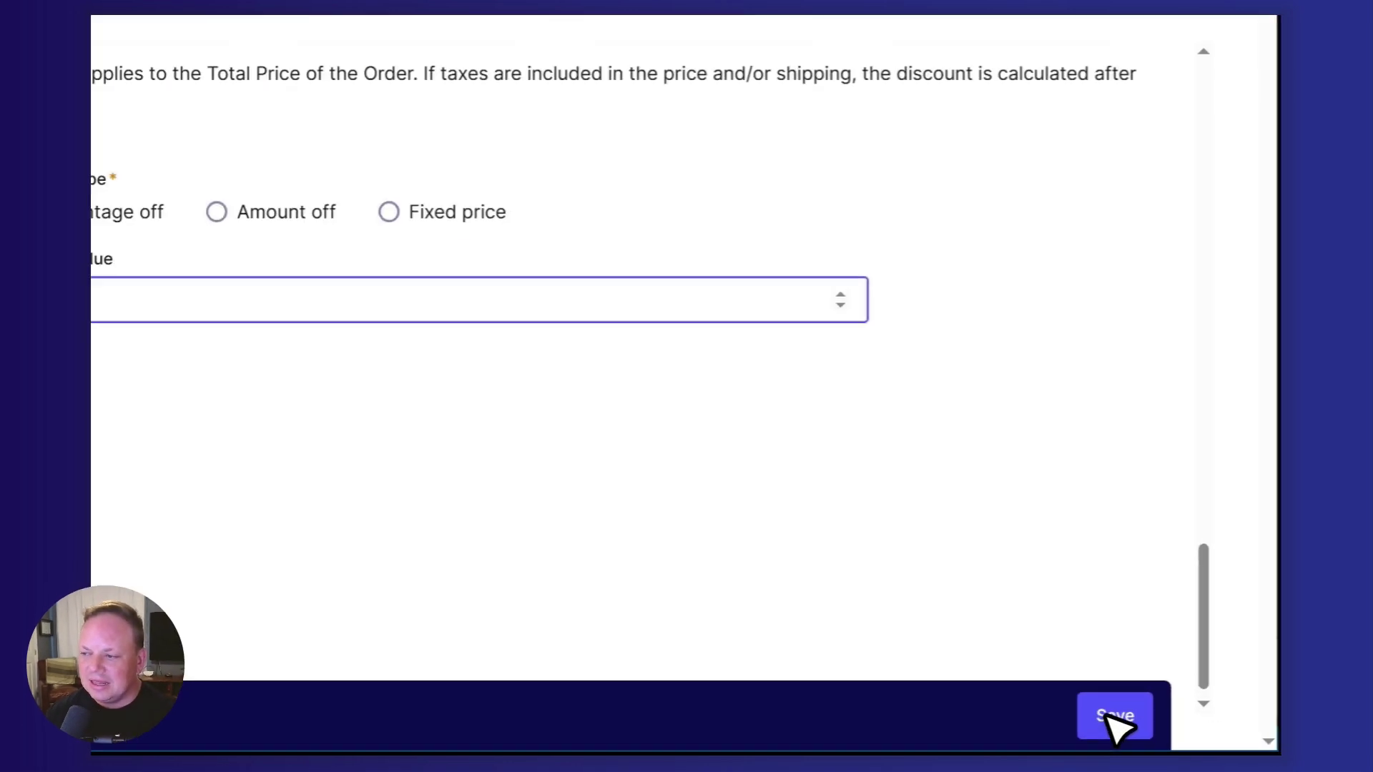
# - Save the cart discount and switch its status to activated
pyautogui.click(1115, 717)
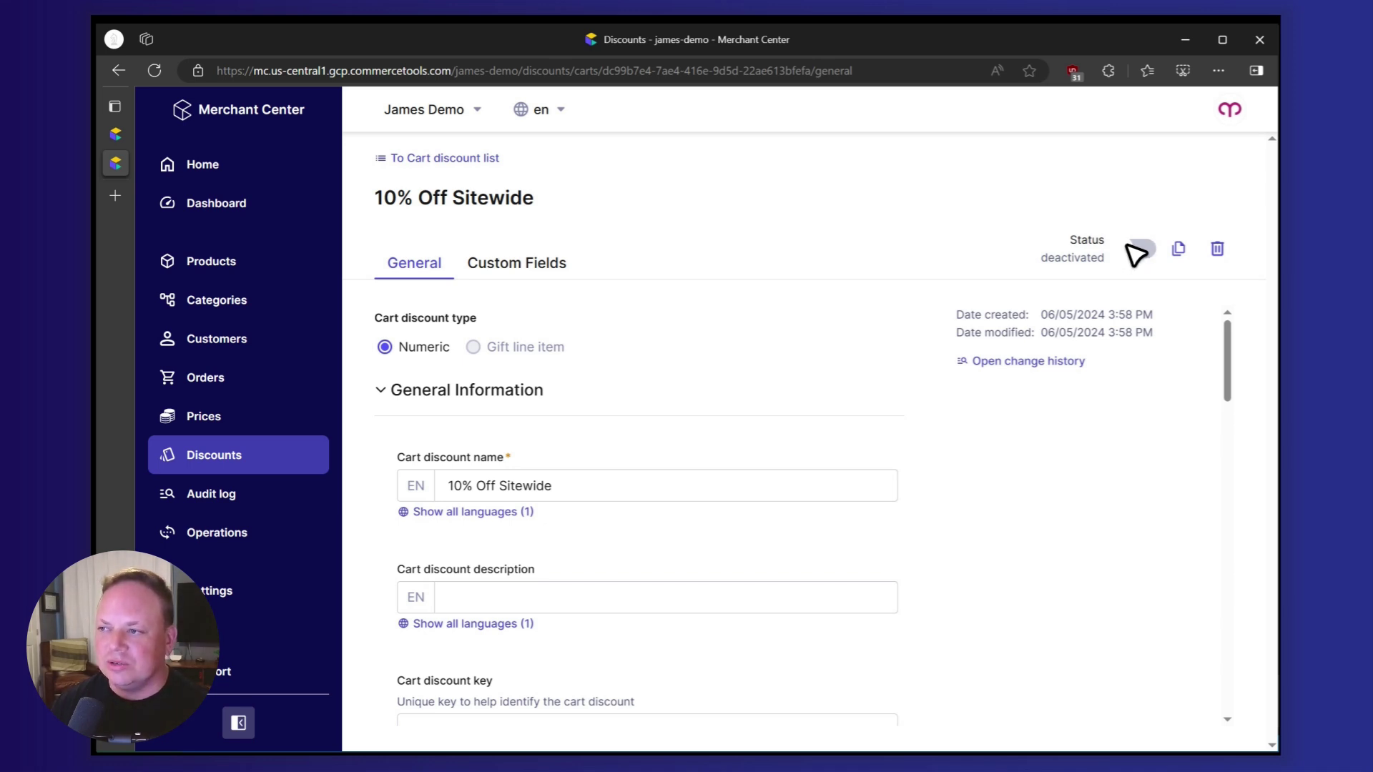
pyautogui.click(1135, 251)
pyautogui.click(1019, 511)
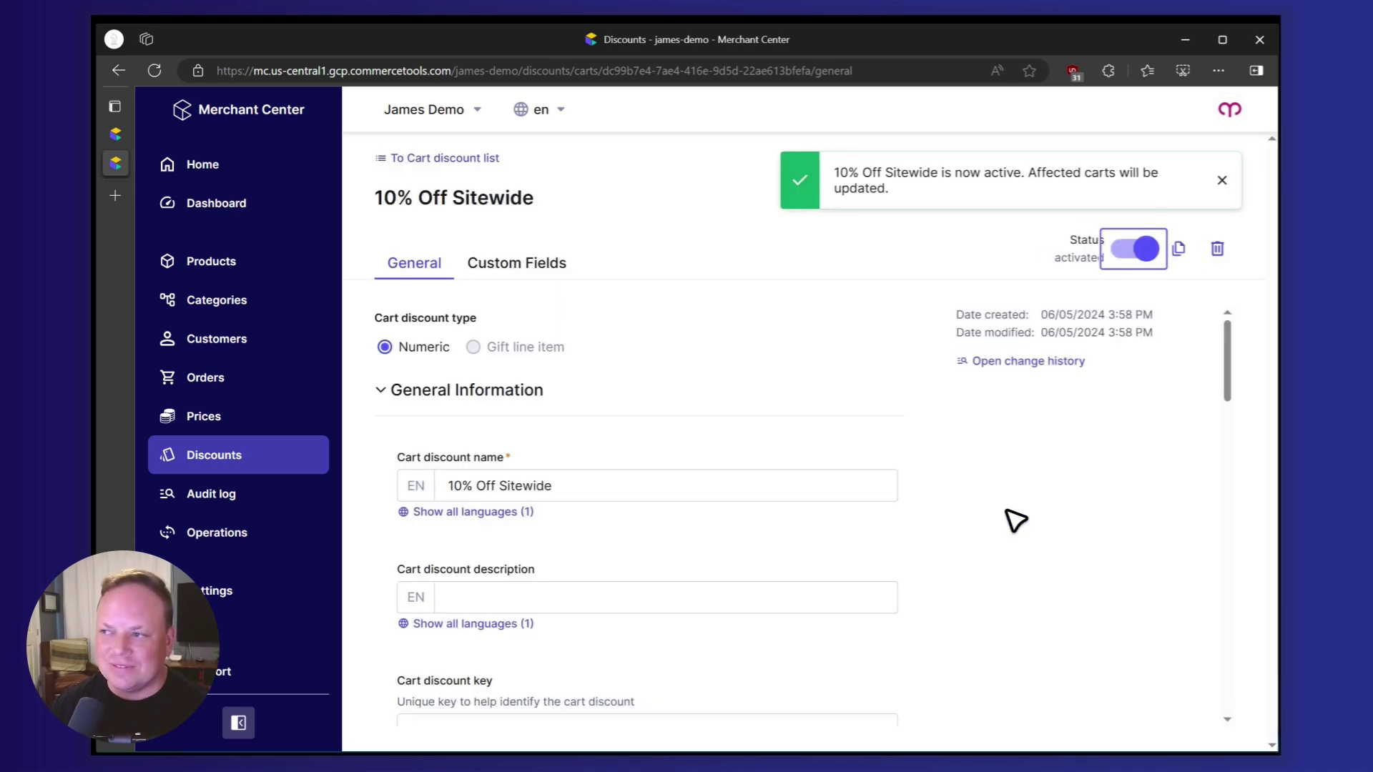
# - Start creating a new discount code from the saved cart discount's discount code settings
pyautogui.scroll(-1, 520, 336)
pyautogui.scroll(-6, 520, 336)
pyautogui.scroll(-1, 529, 349)
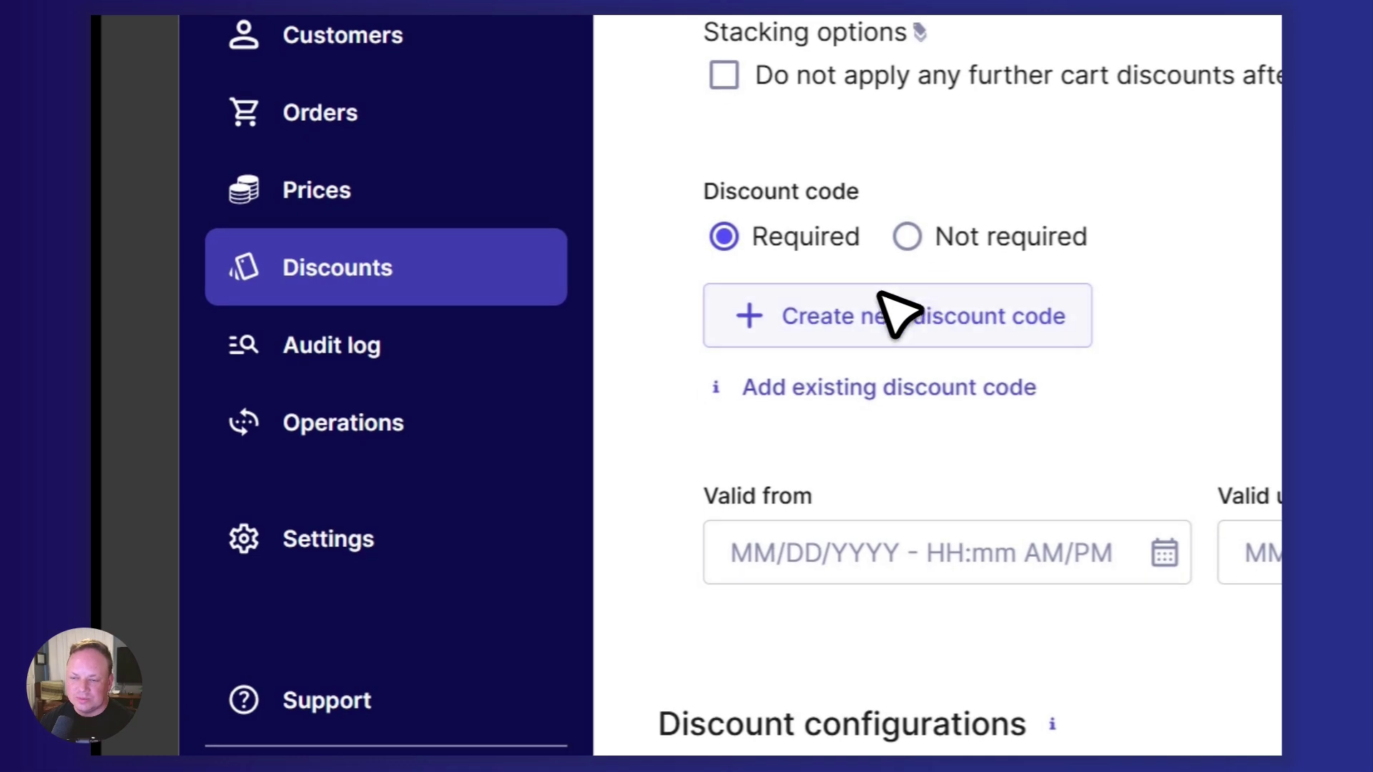
pyautogui.moveTo(360, 297)
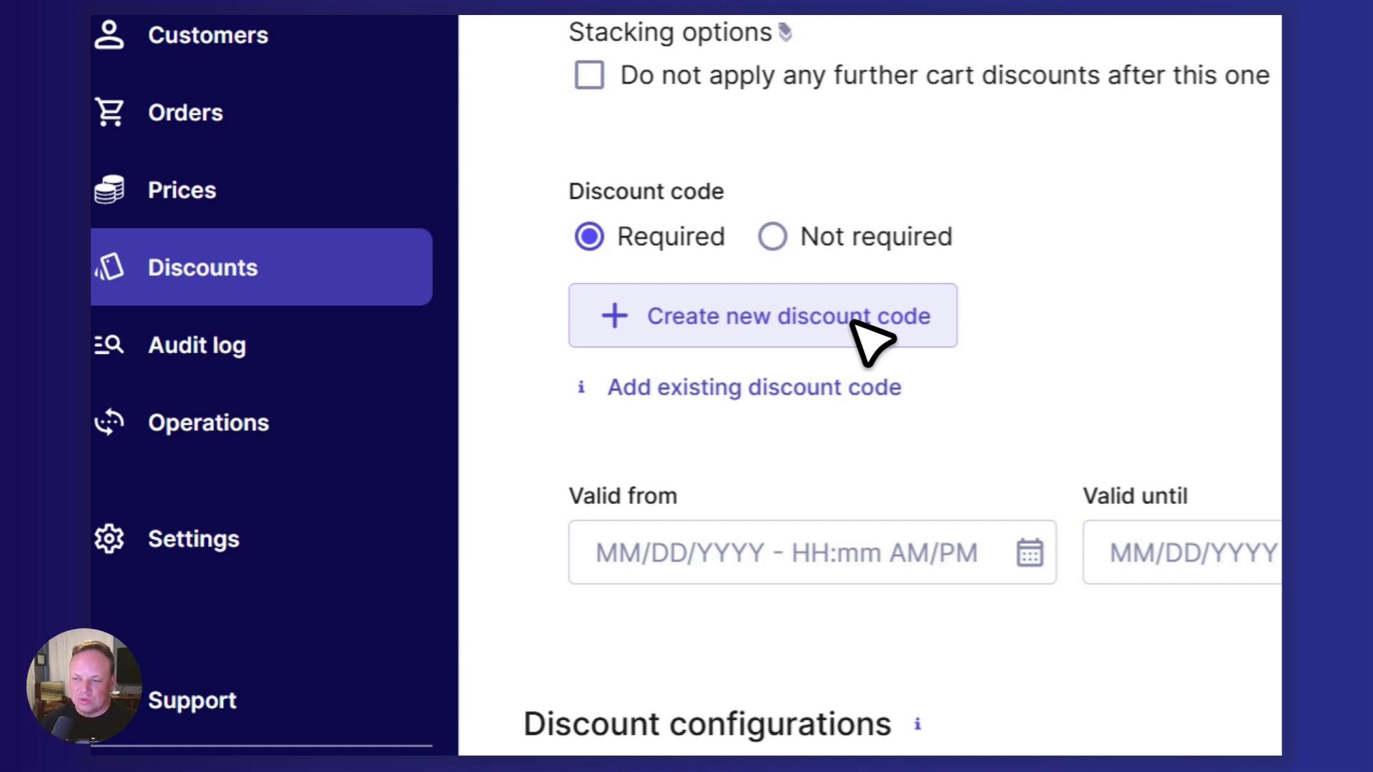
pyautogui.click(816, 318)
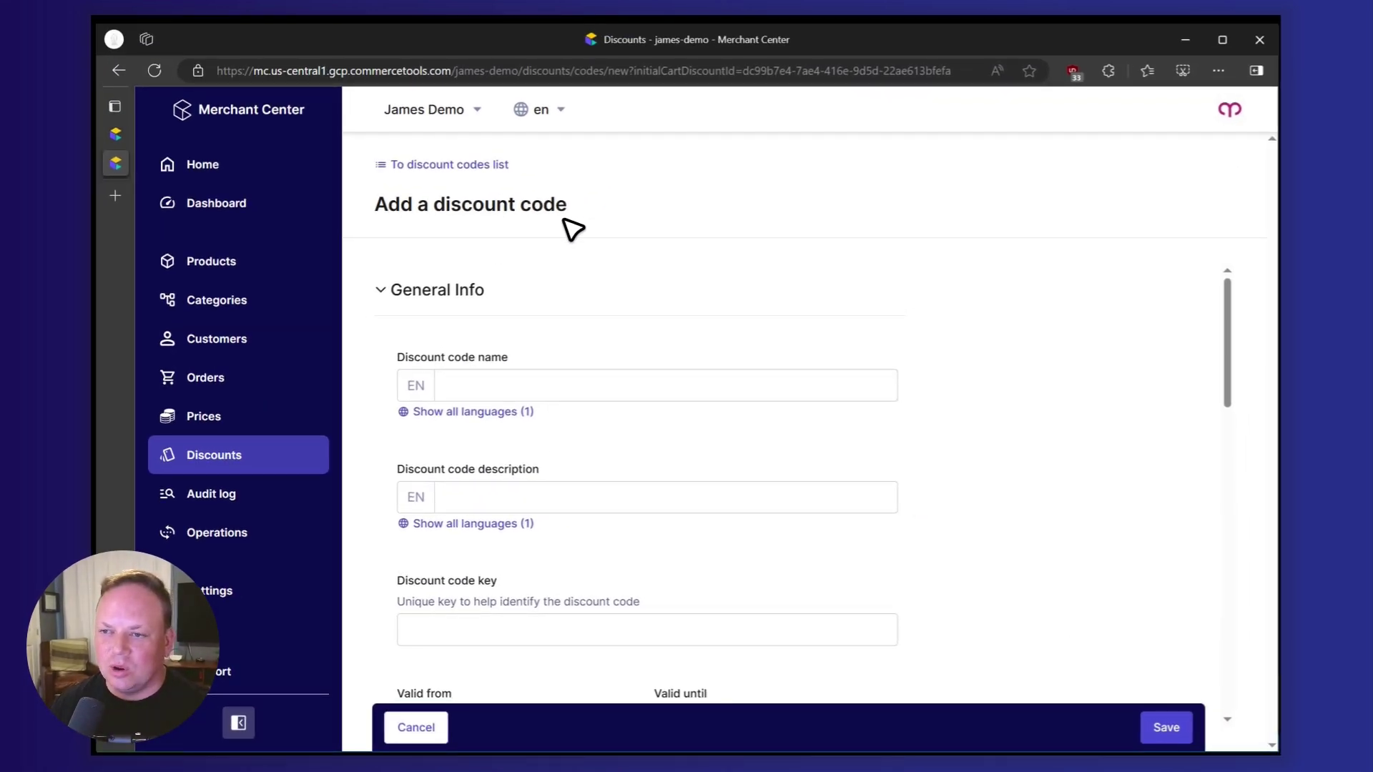
# - Enter "10 Off" as the discount code name
pyautogui.click(489, 380)
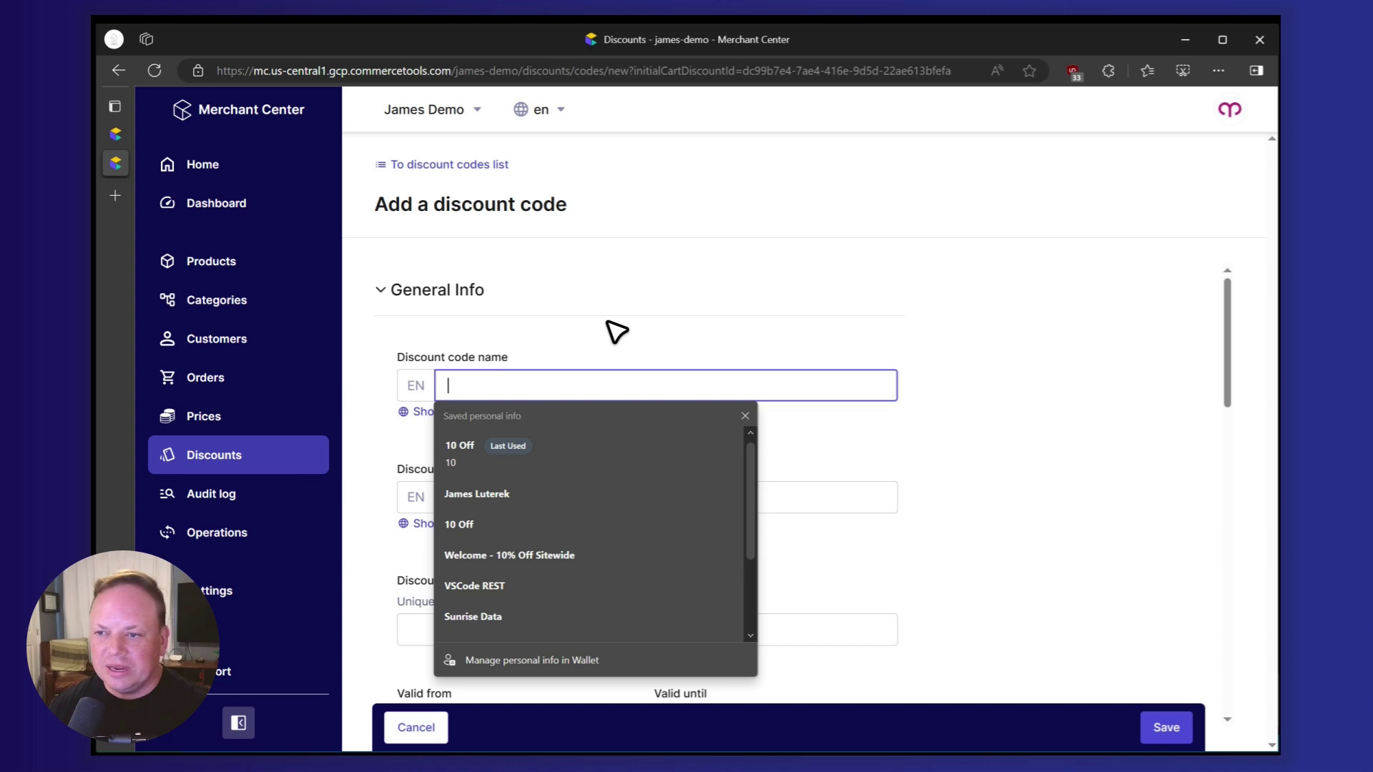
pyautogui.write('10')
pyautogui.press('Tab')
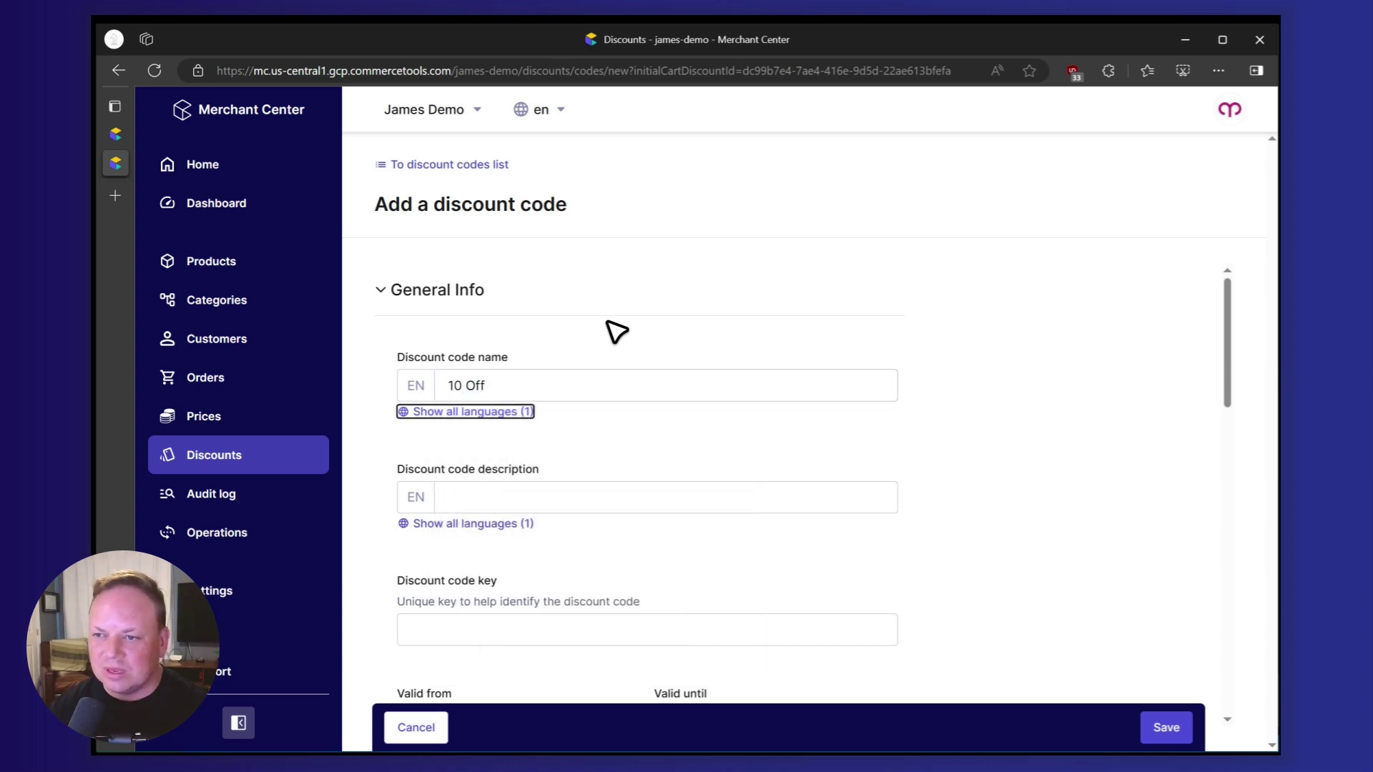
pyautogui.scroll(-1, 527, 420)
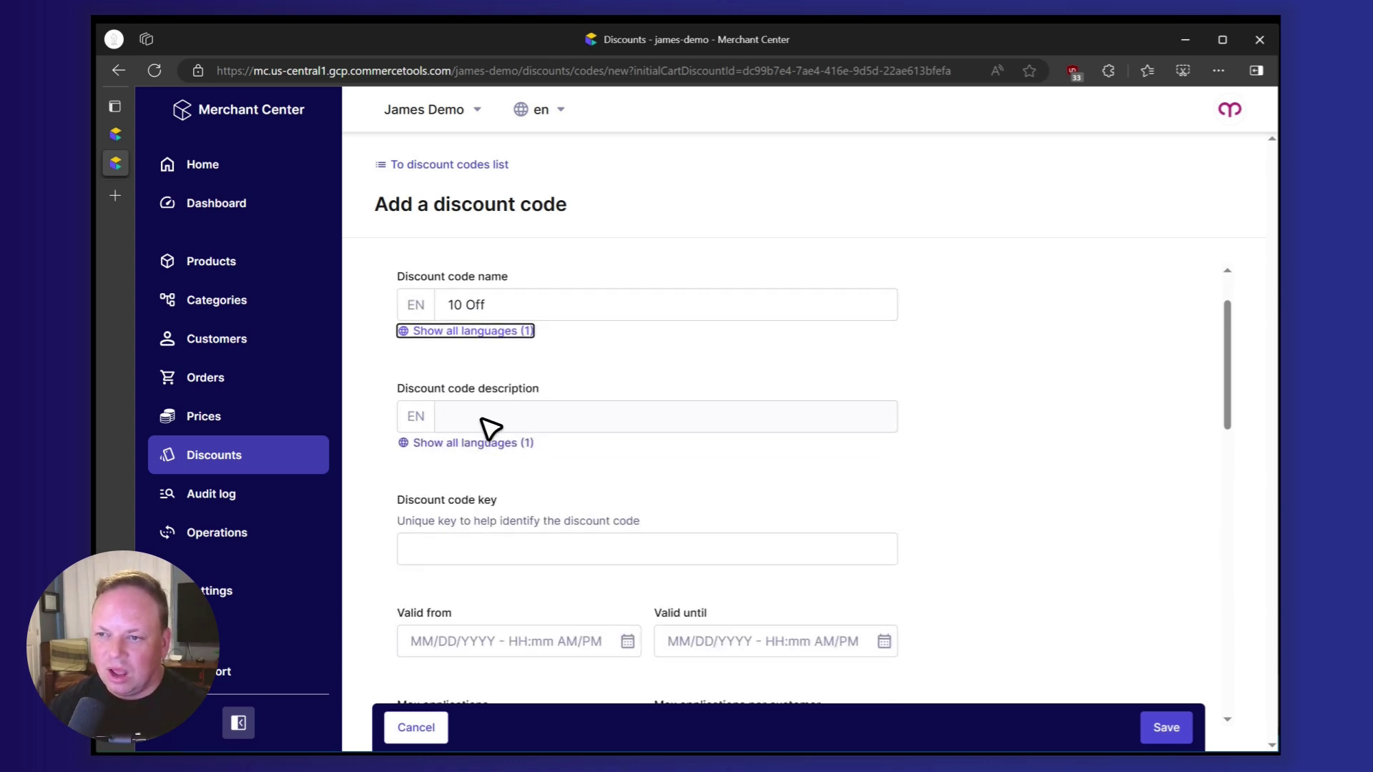
# - Enter 10 as the code of the new discount code
pyautogui.scroll(-2, 472, 436)
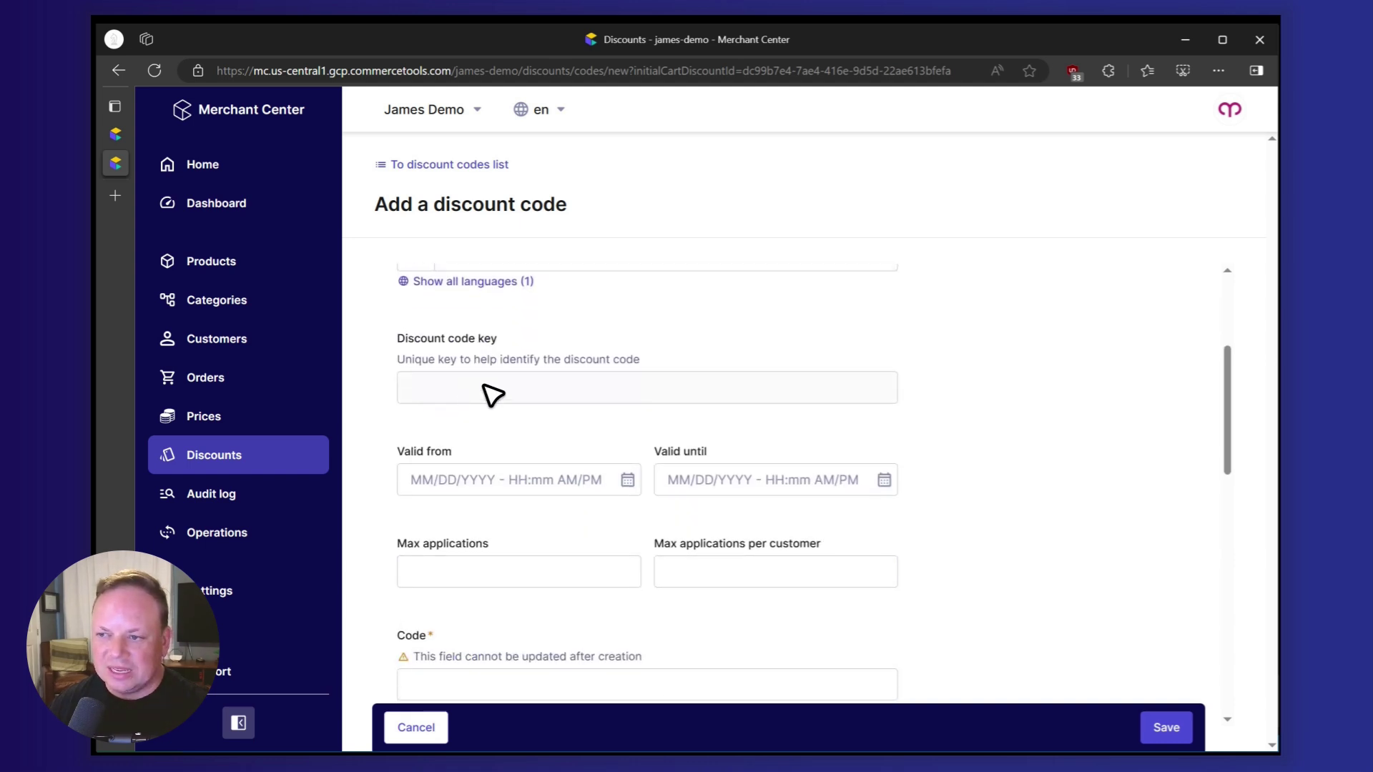
pyautogui.scroll(-1, 494, 404)
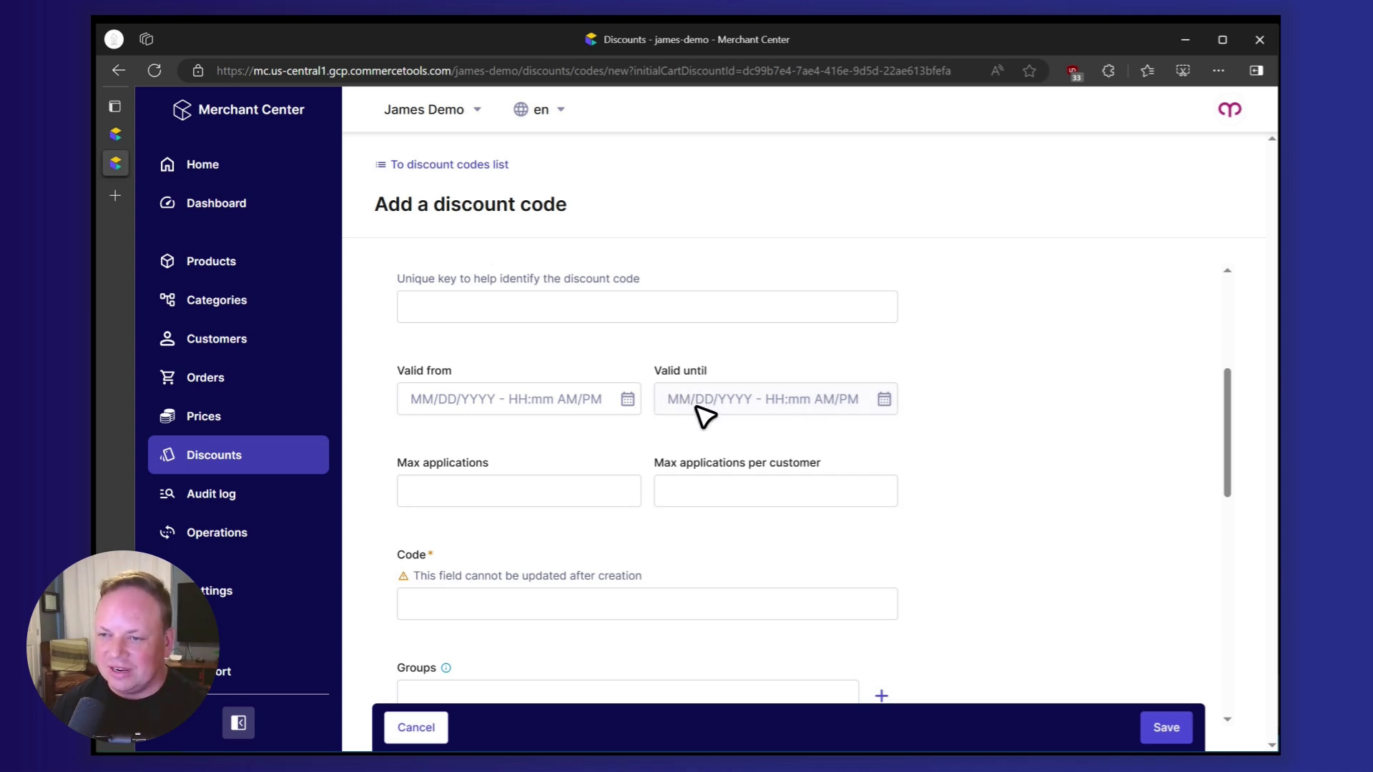
pyautogui.scroll(-1, 697, 426)
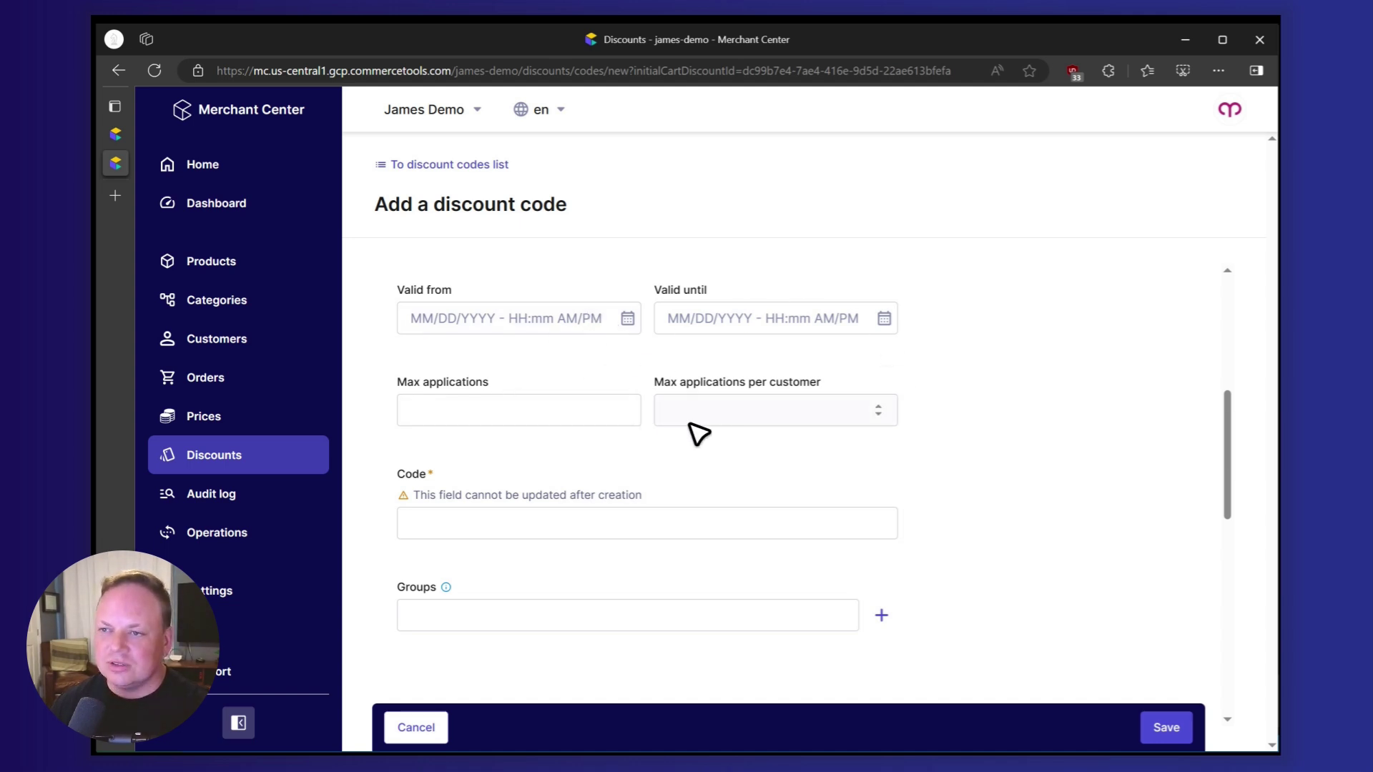
pyautogui.scroll(-3, 644, 429)
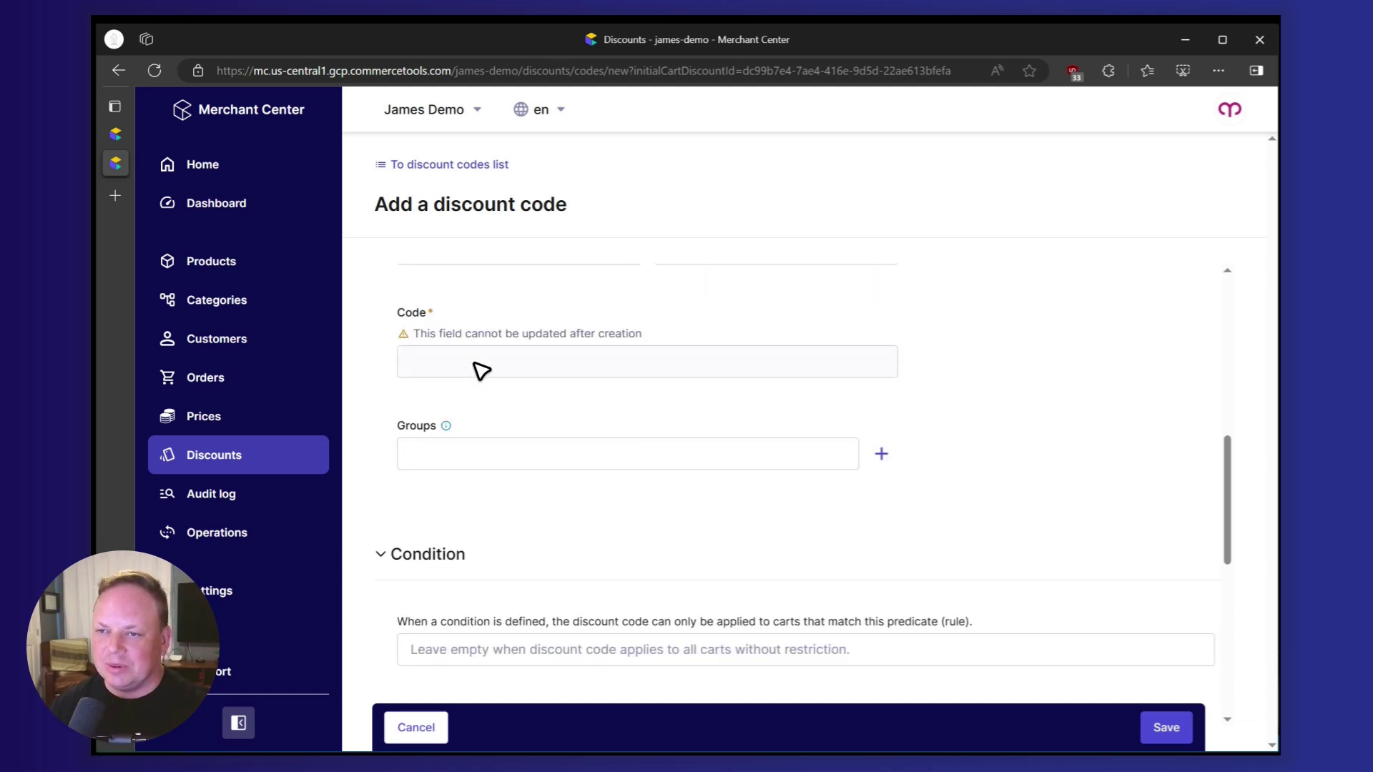
pyautogui.click(482, 370)
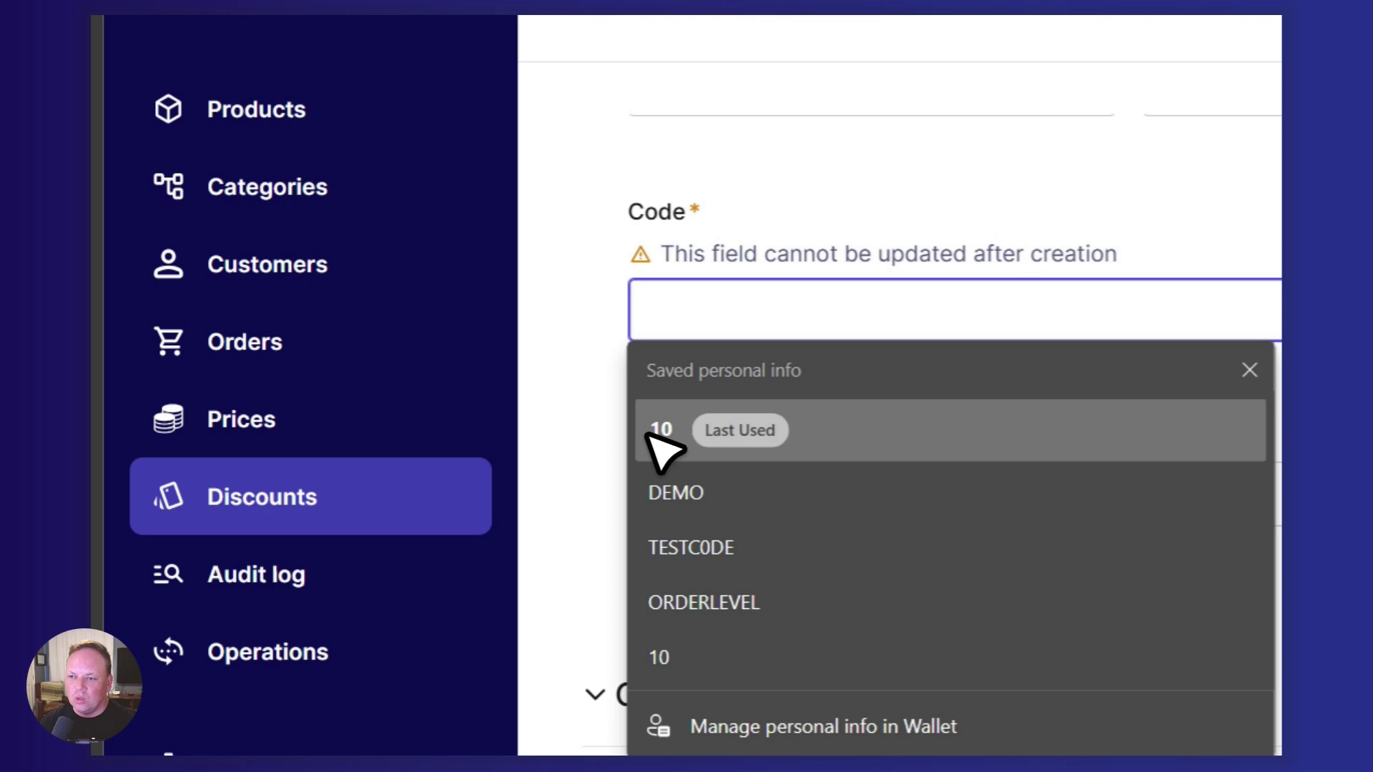
pyautogui.click(654, 433)
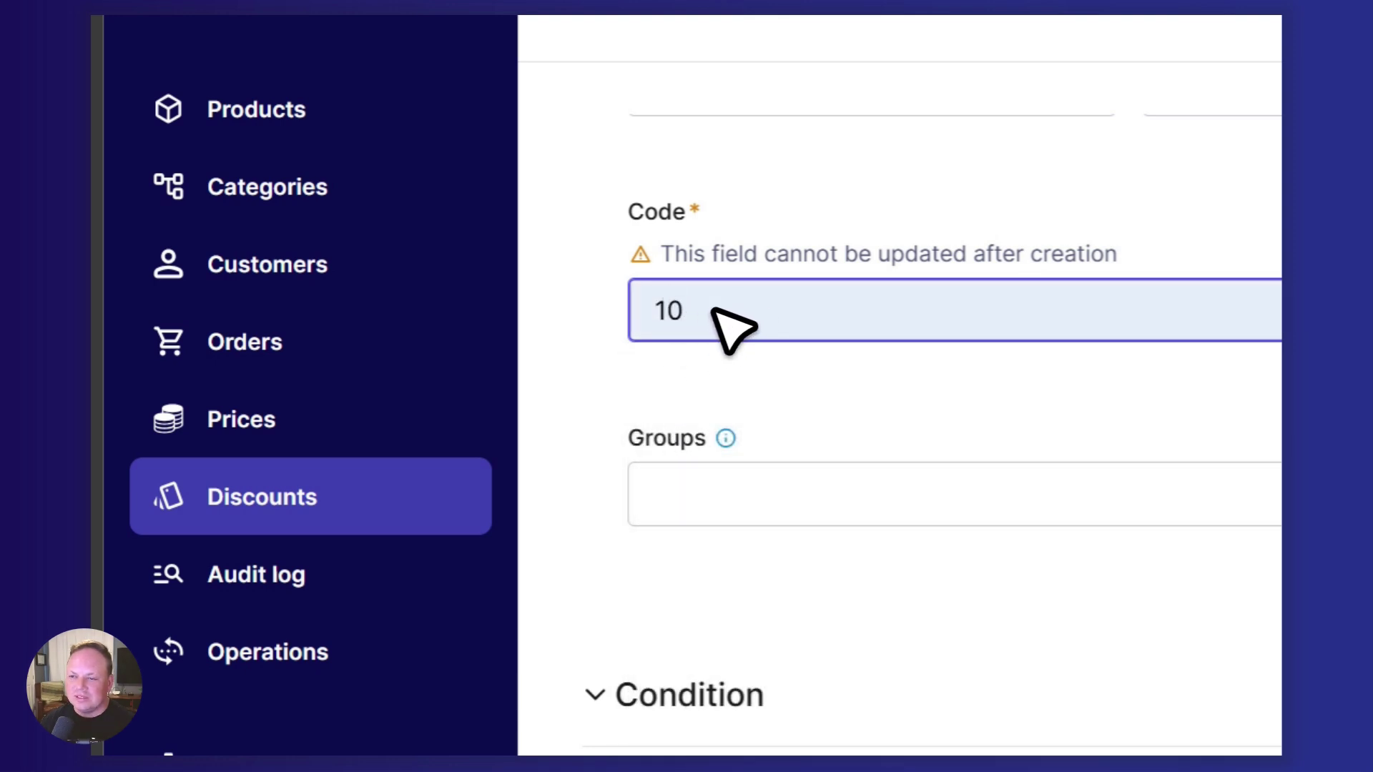
pyautogui.press('BackSpace')
pyautogui.press('BackSpace')
pyautogui.write('10')
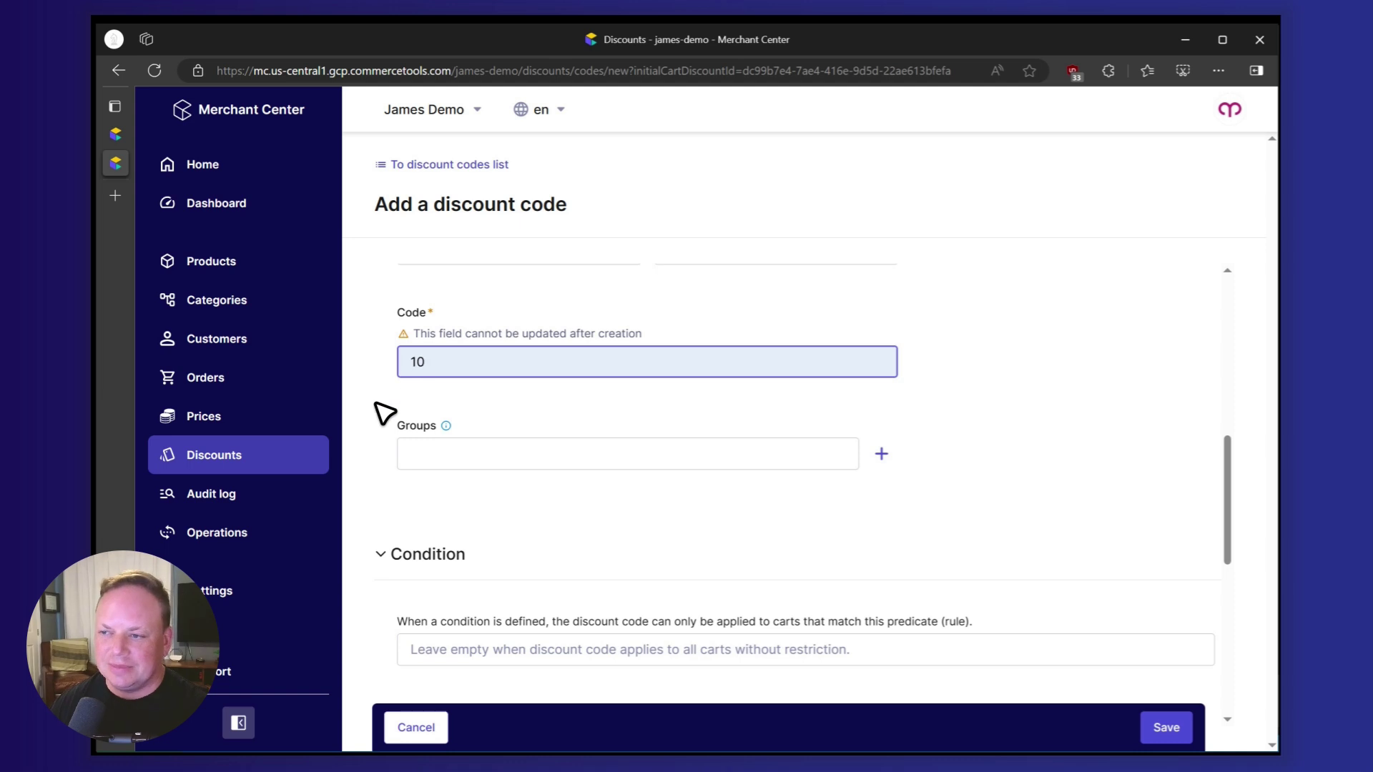
# - Save the discount code without a condition and activate it
pyautogui.scroll(-2, 389, 415)
pyautogui.scroll(1, 386, 419)
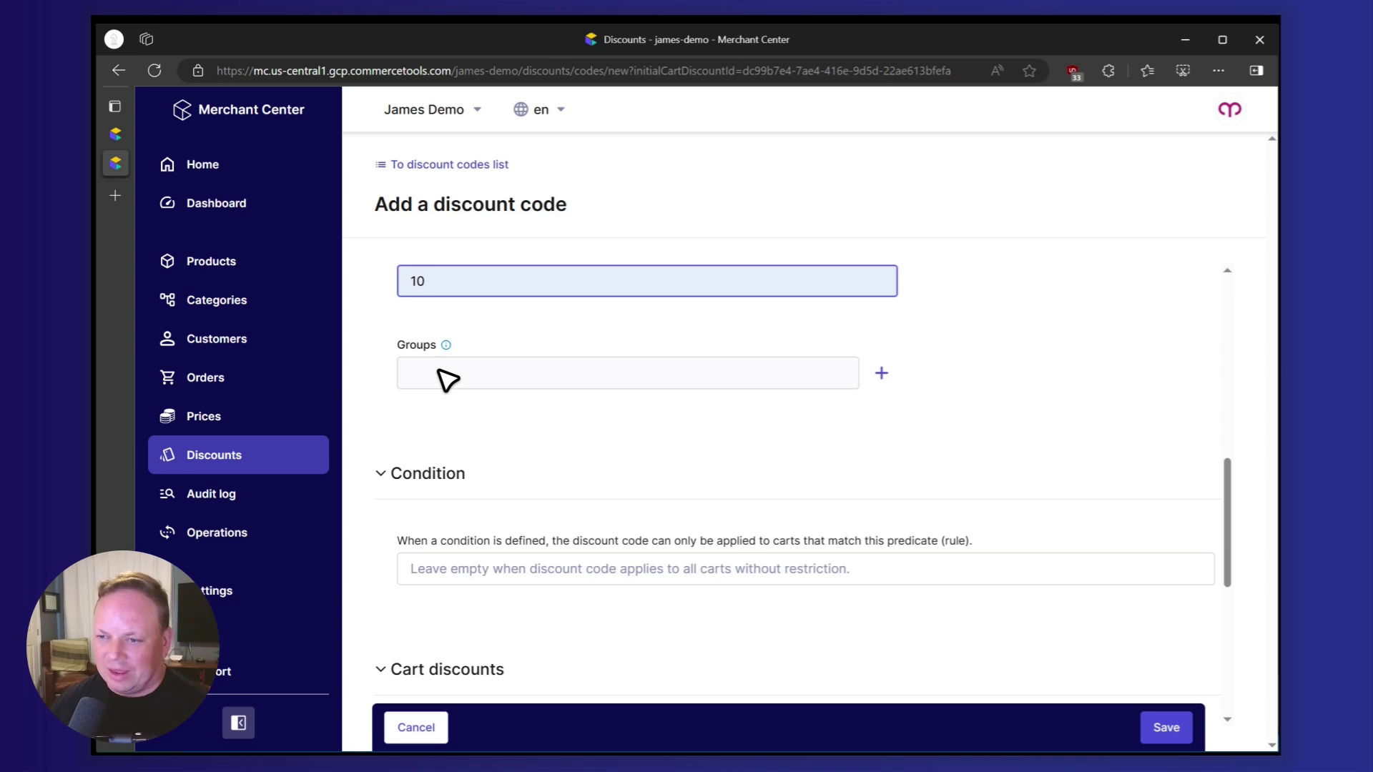
pyautogui.scroll(-3, 486, 383)
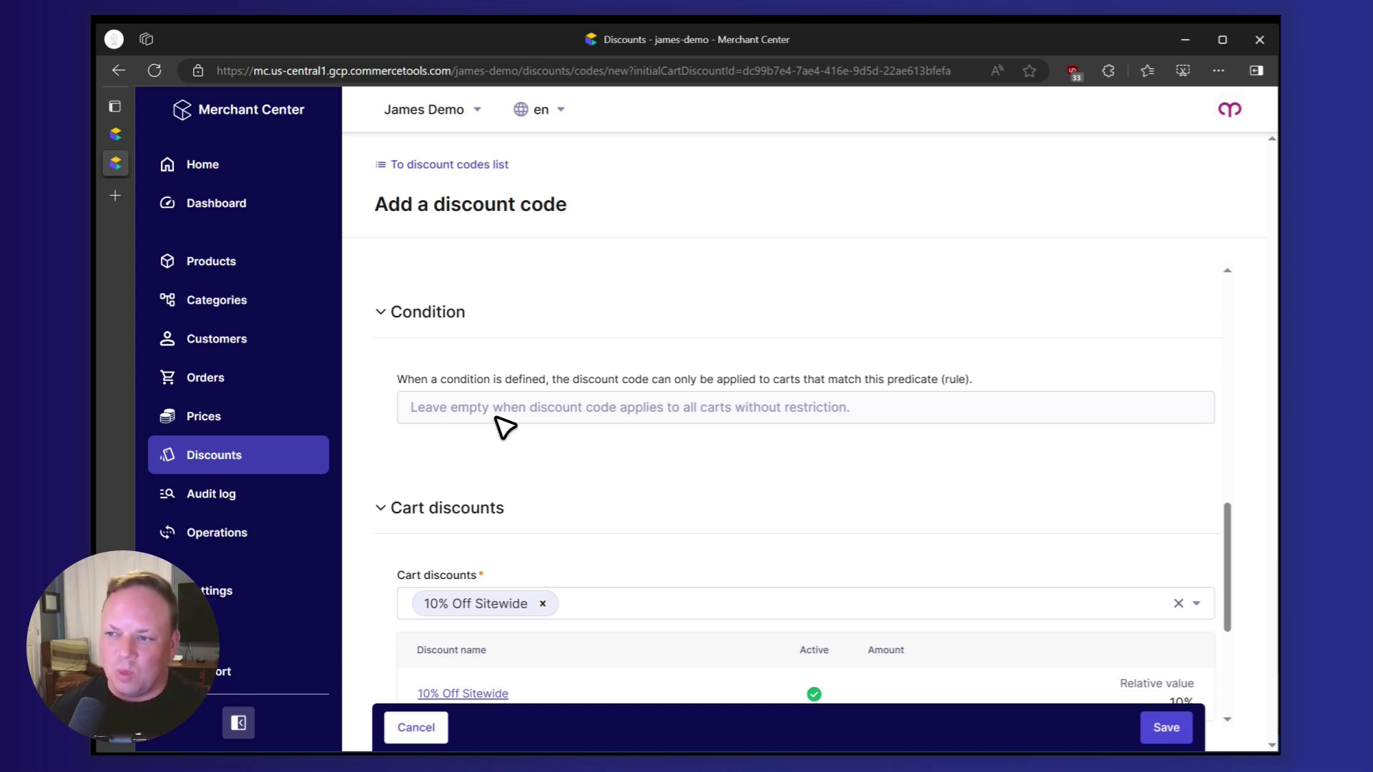
pyautogui.scroll(-3, 499, 421)
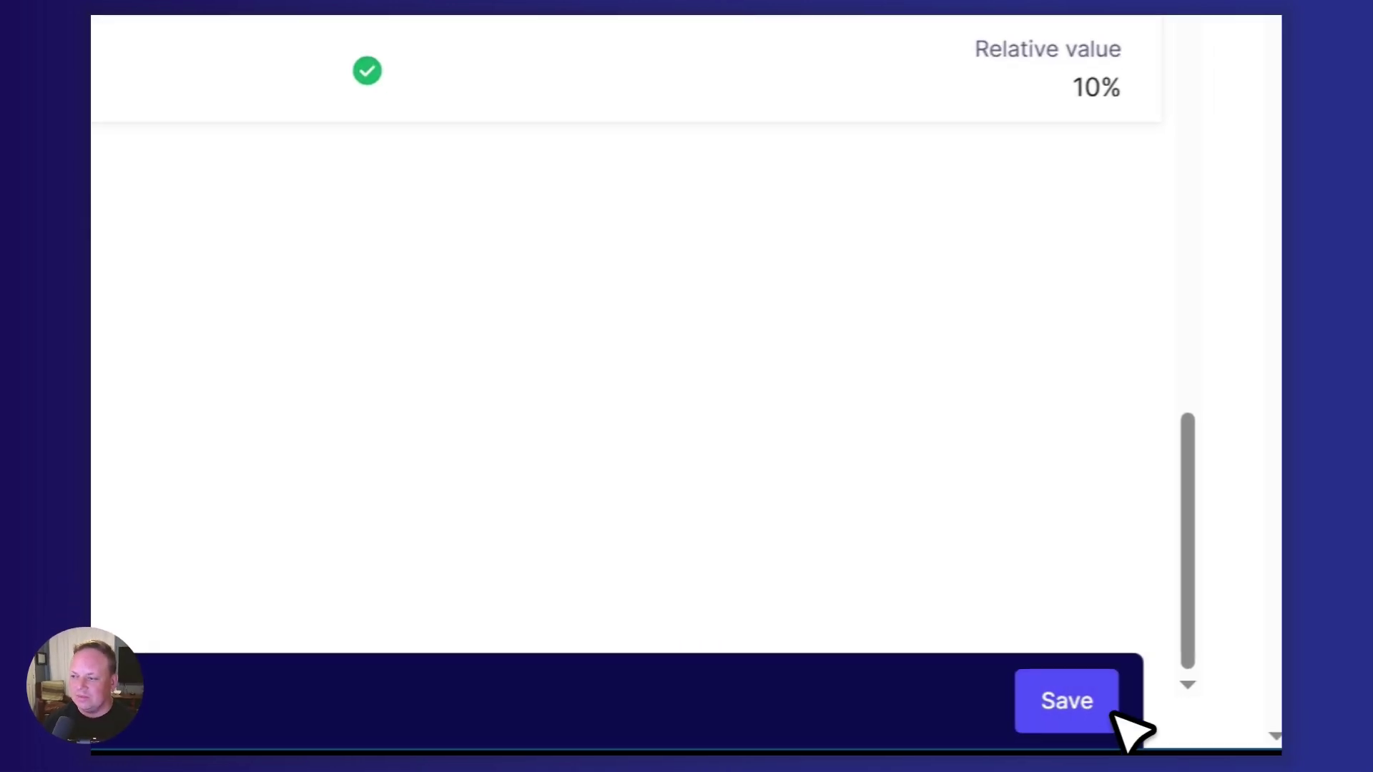
pyautogui.click(1176, 730)
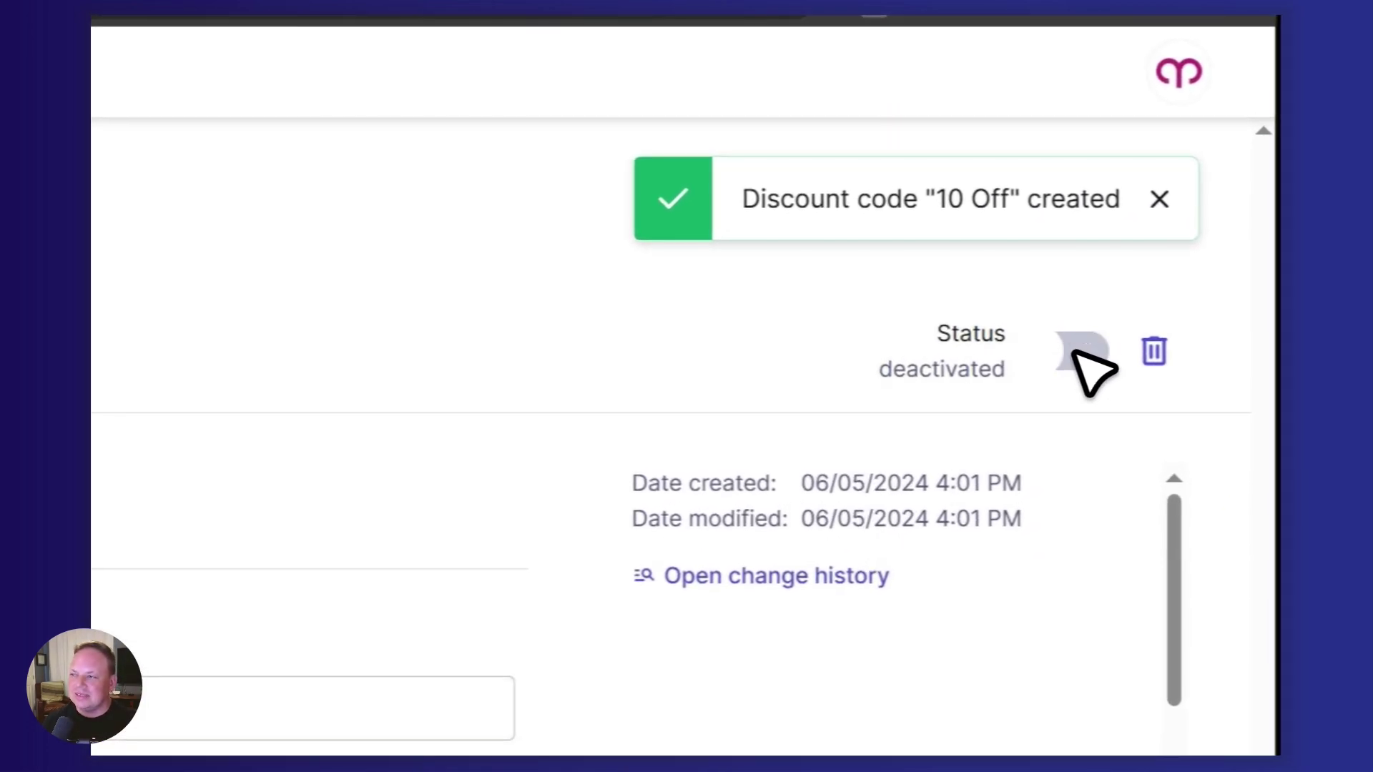
pyautogui.click(1080, 352)
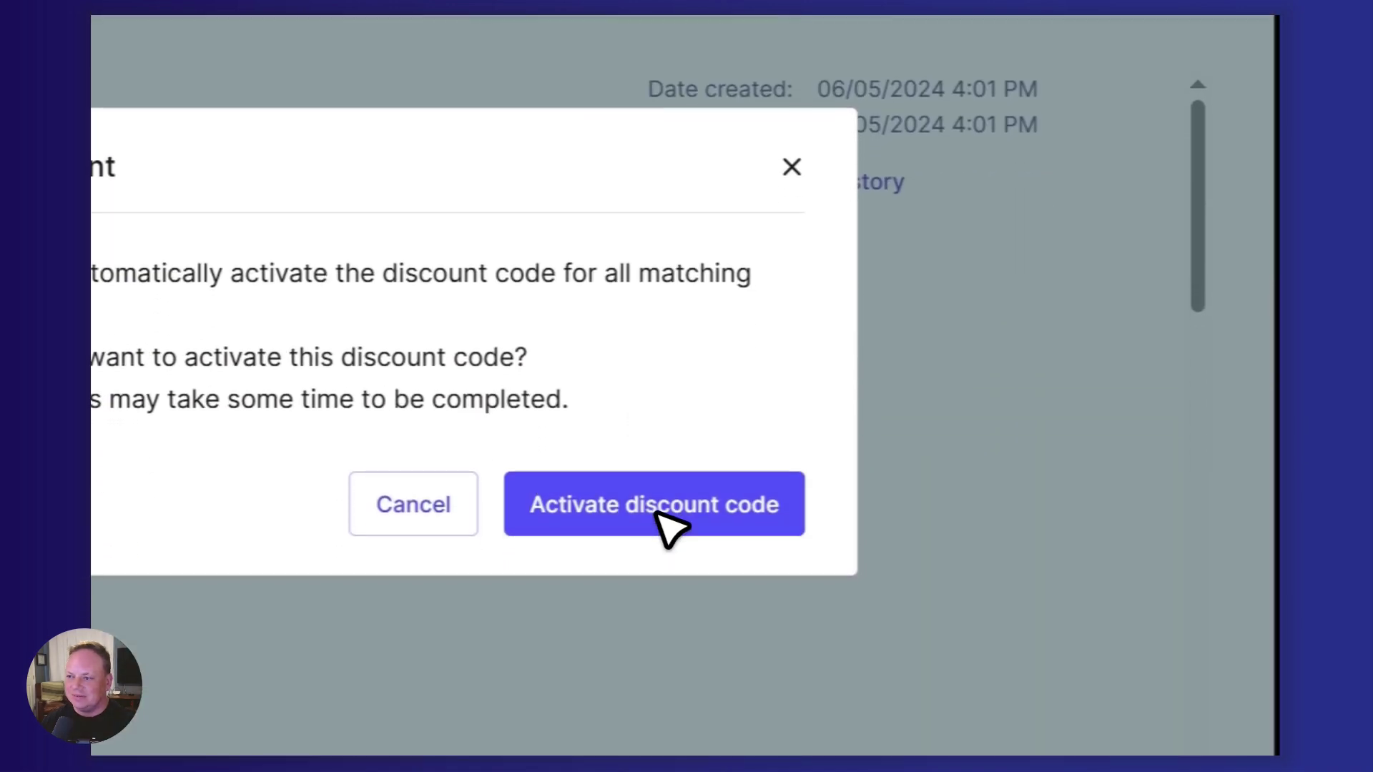
pyautogui.click(656, 513)
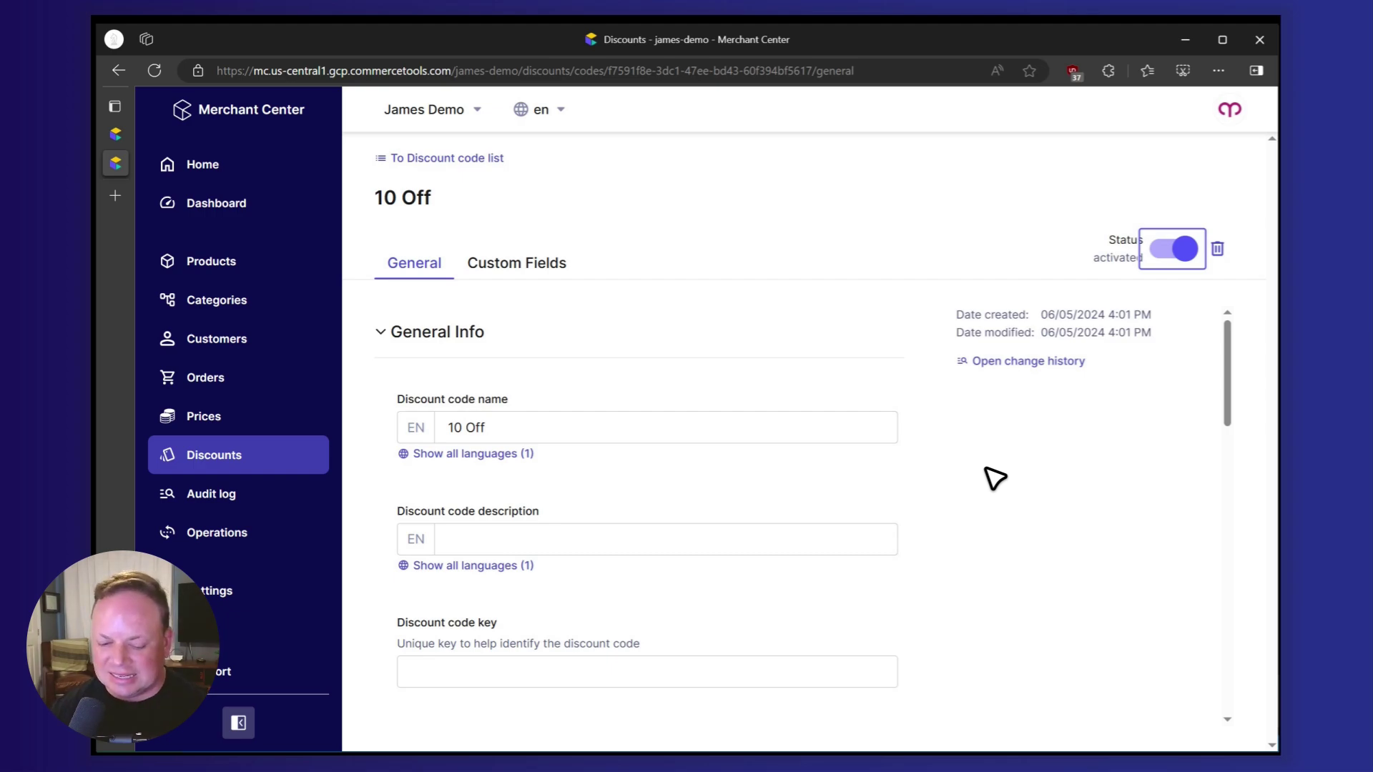
# - Switch to Visual Studio Code and send the "Create a cart" request in Cart-Discount-Example.http
pyautogui.hotkey('alt', 'Tab')
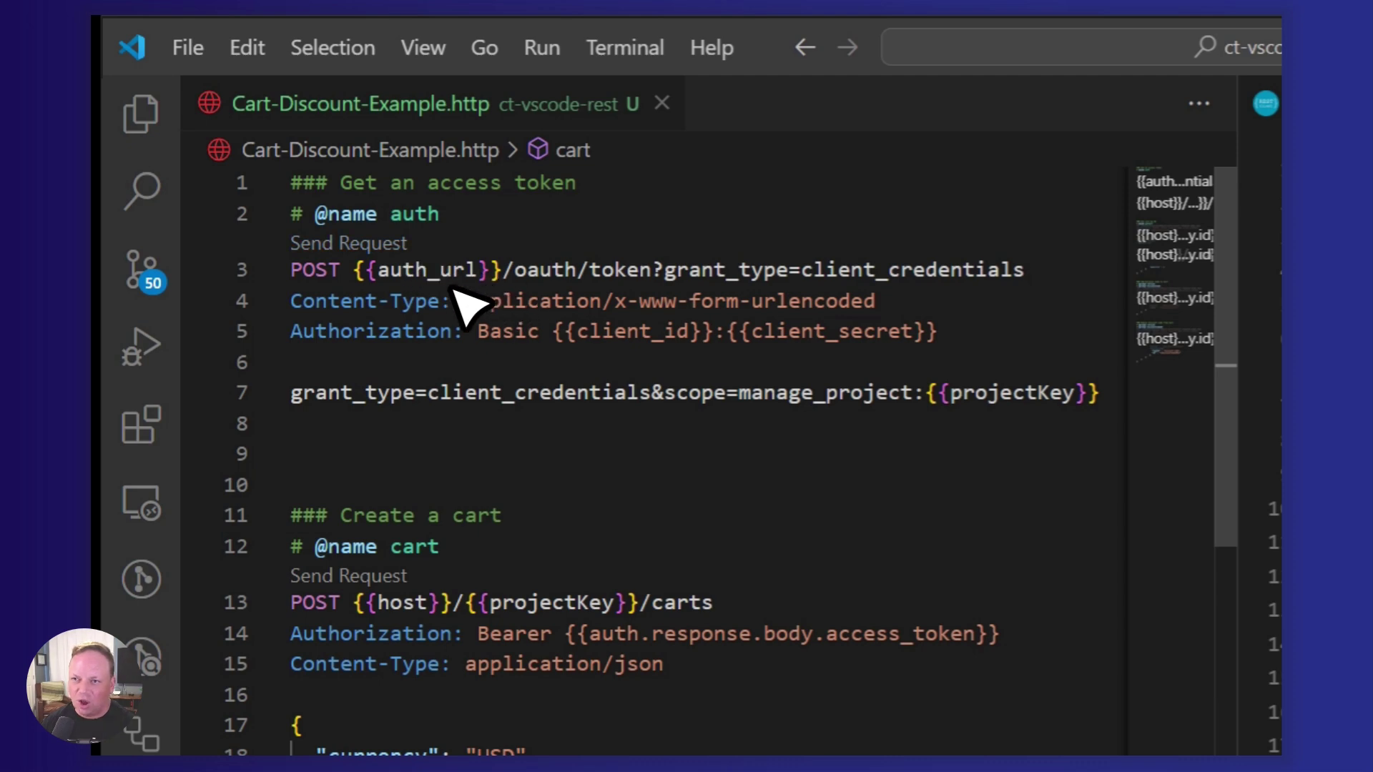
pyautogui.moveTo(472, 286)
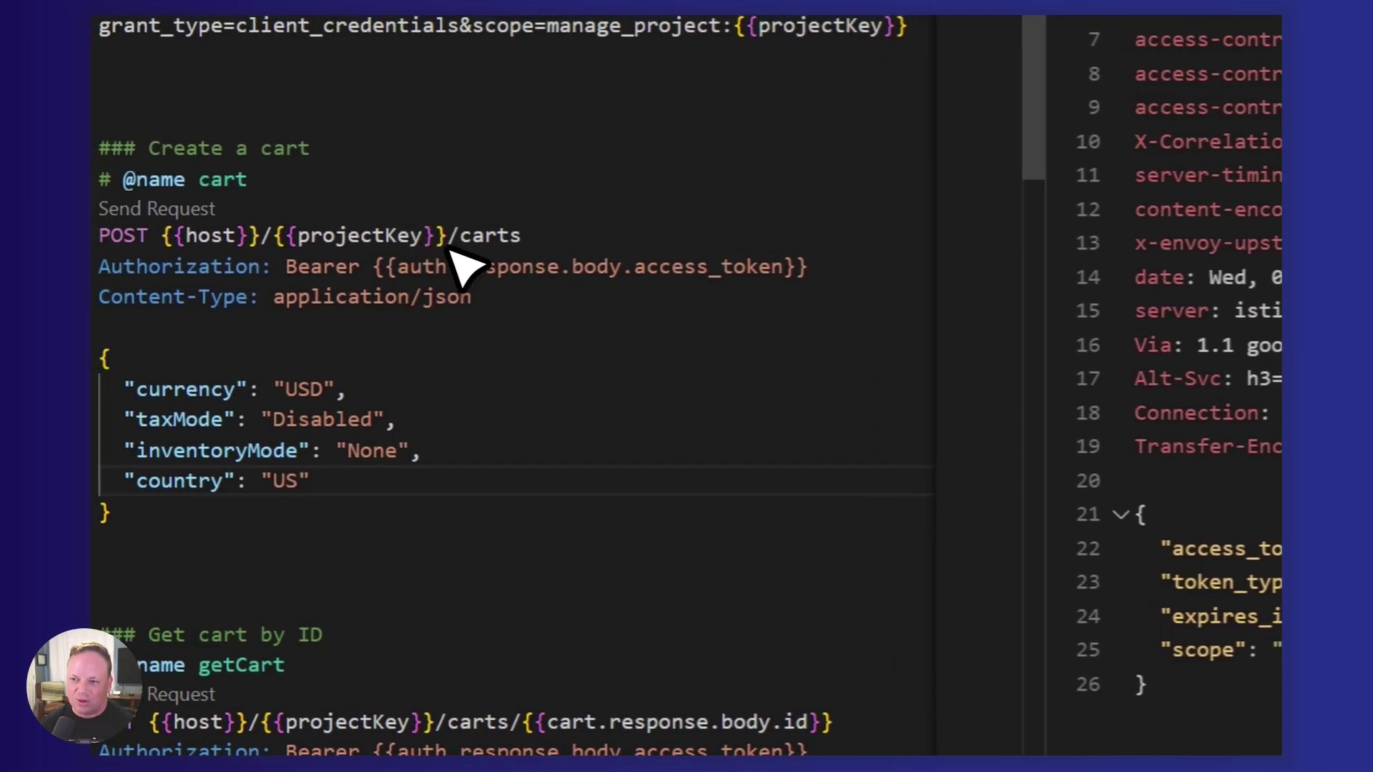
pyautogui.moveTo(218, 252)
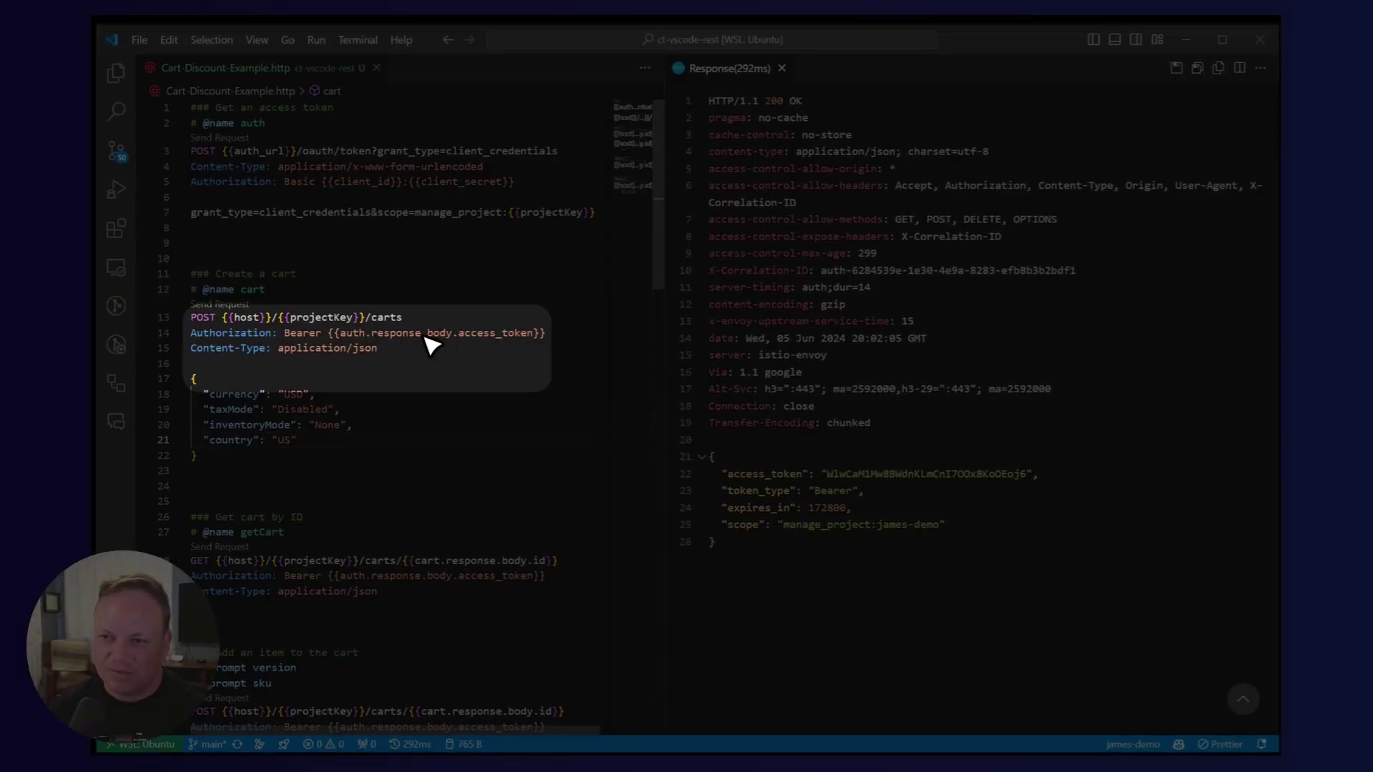
pyautogui.moveTo(469, 346)
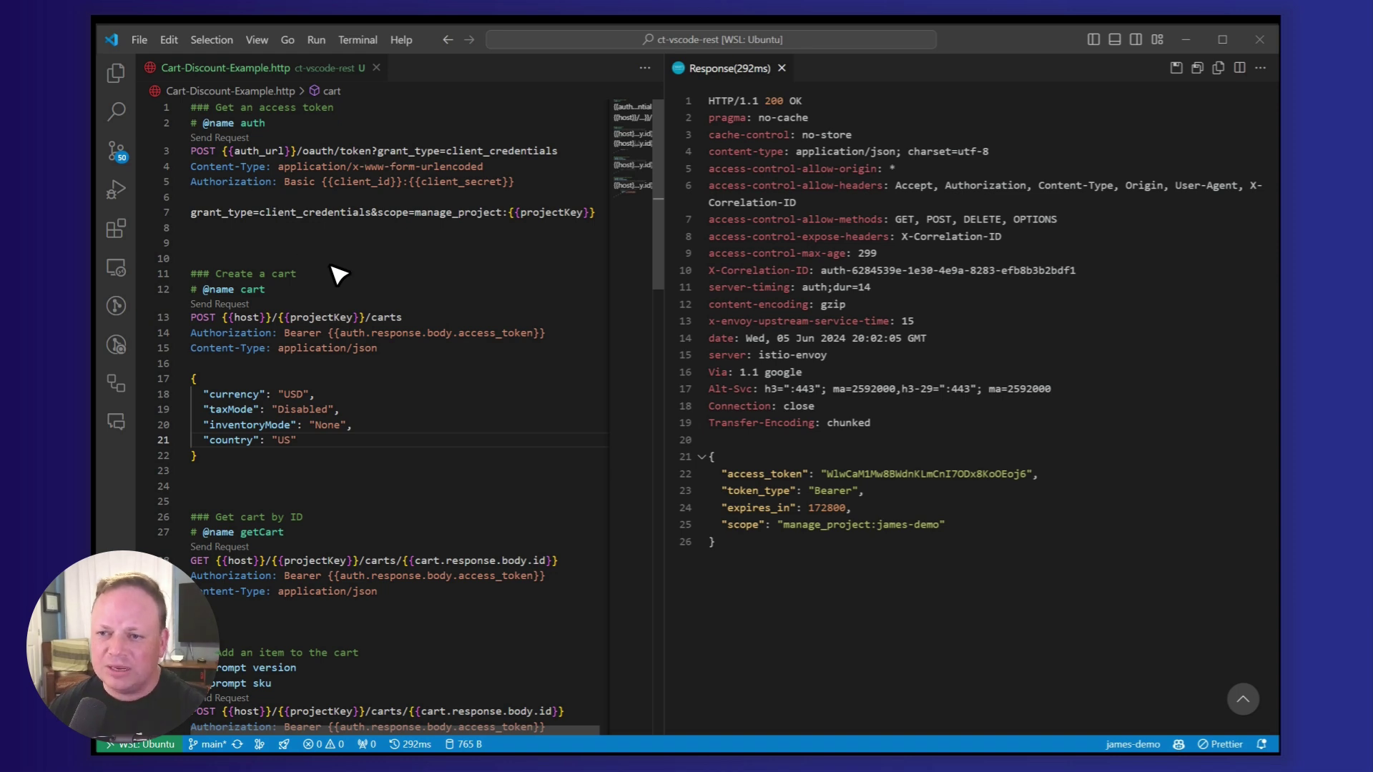
pyautogui.scroll(-1, 336, 277)
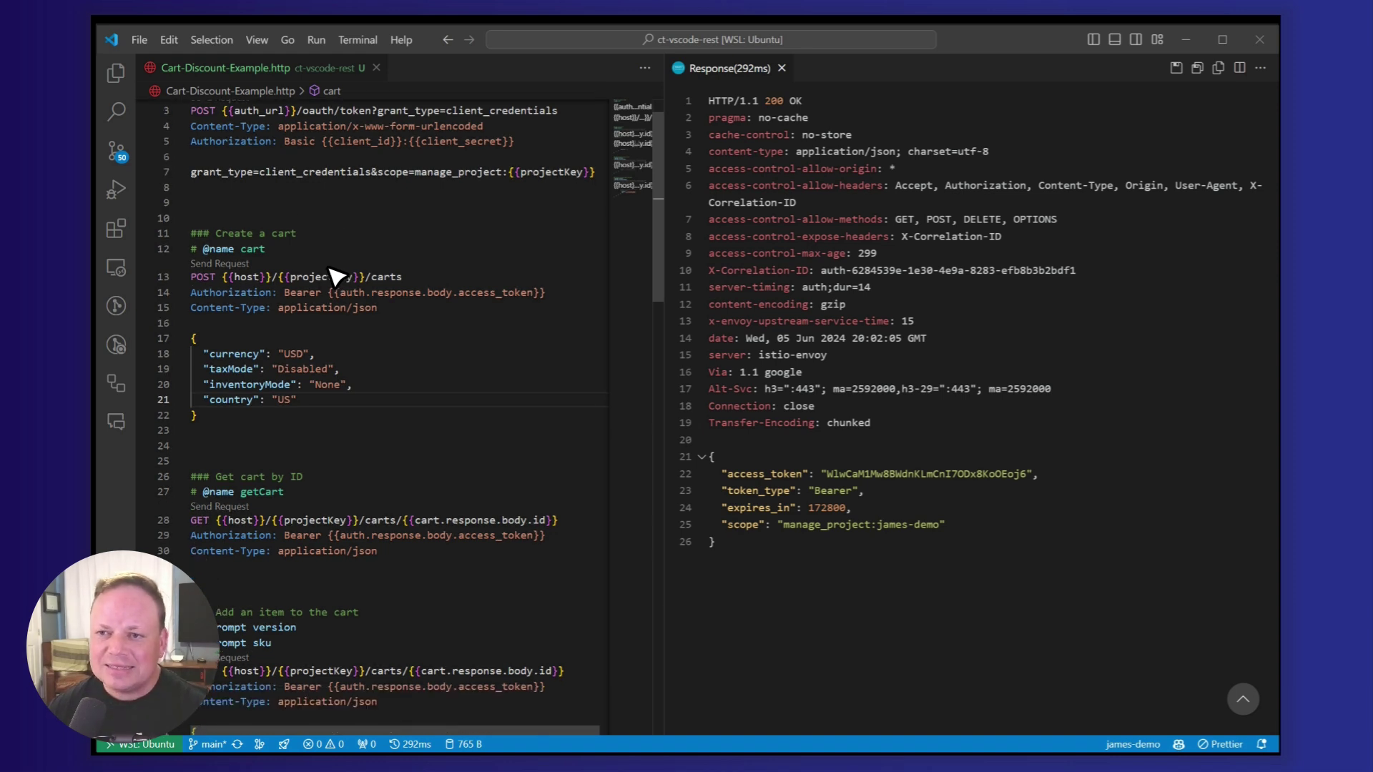
pyautogui.click(229, 267)
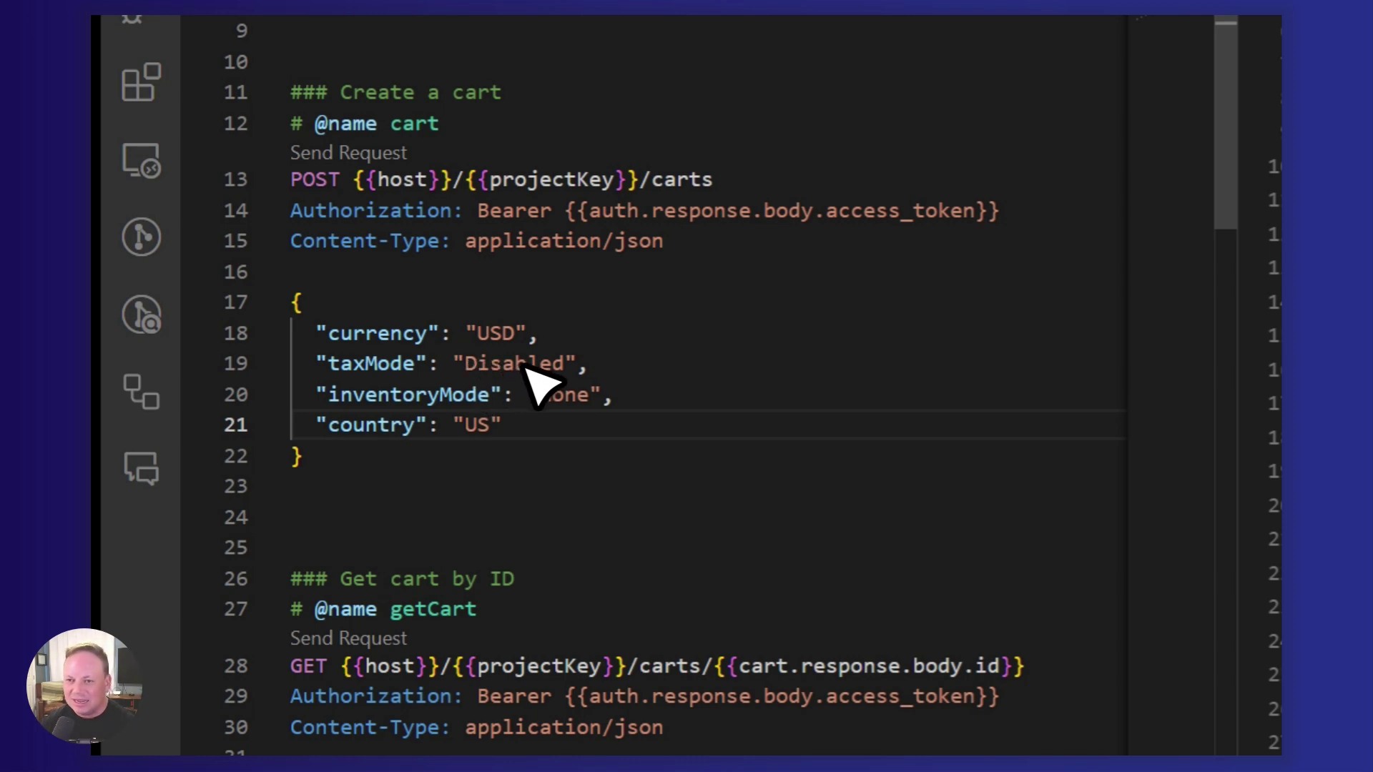
pyautogui.hotkey('ctrl', 'alt', 'r')
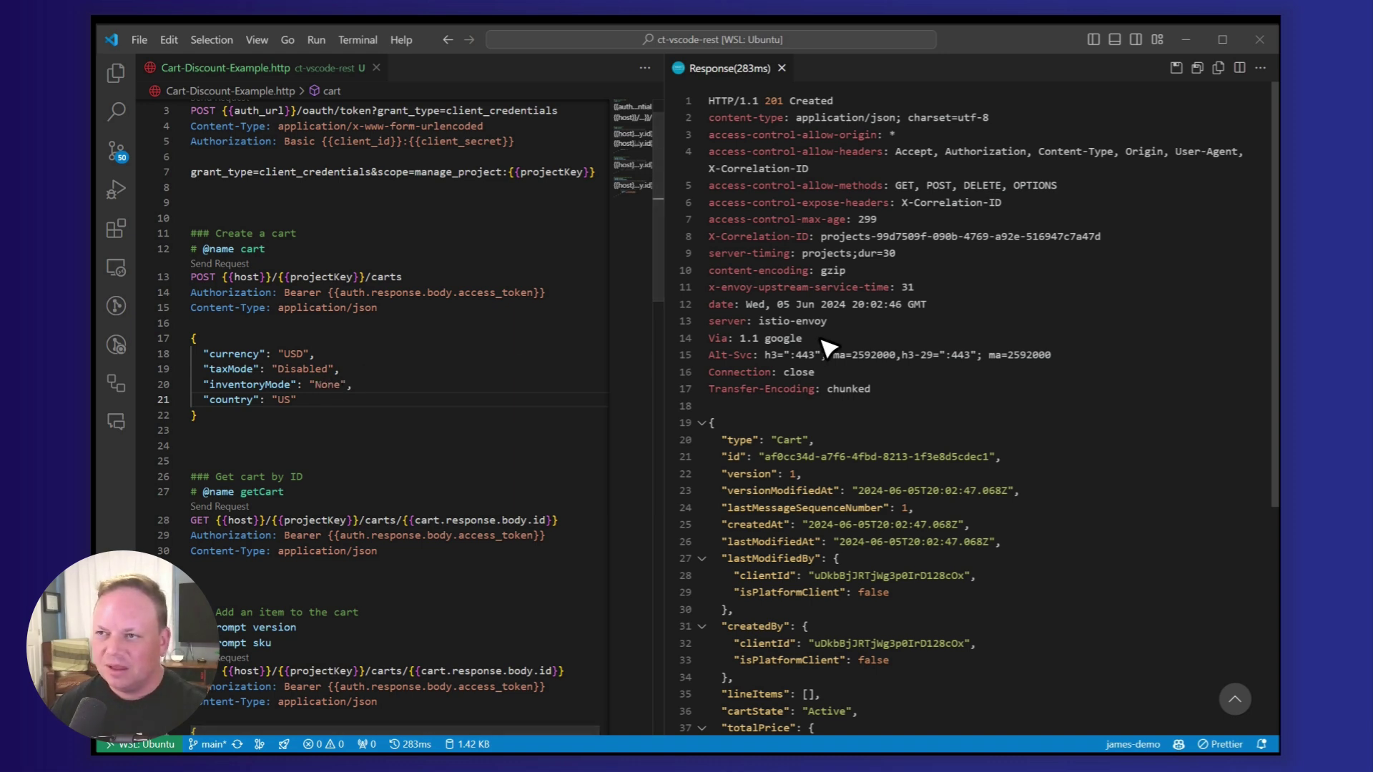
# - Send the "Add an item to the cart" request, supplying the cart version and the SKU M0E20000000ELE4
pyautogui.scroll(-5, 826, 343)
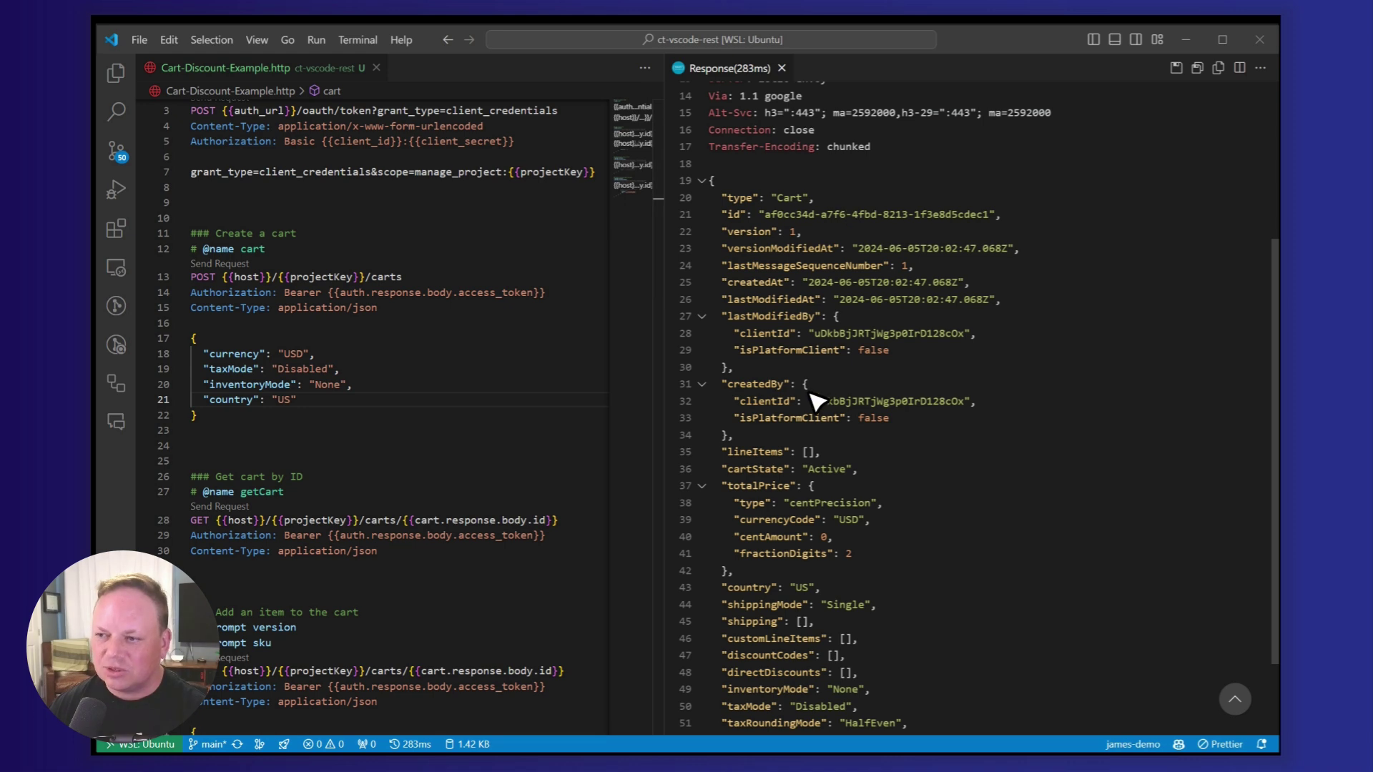
pyautogui.scroll(-2, 817, 399)
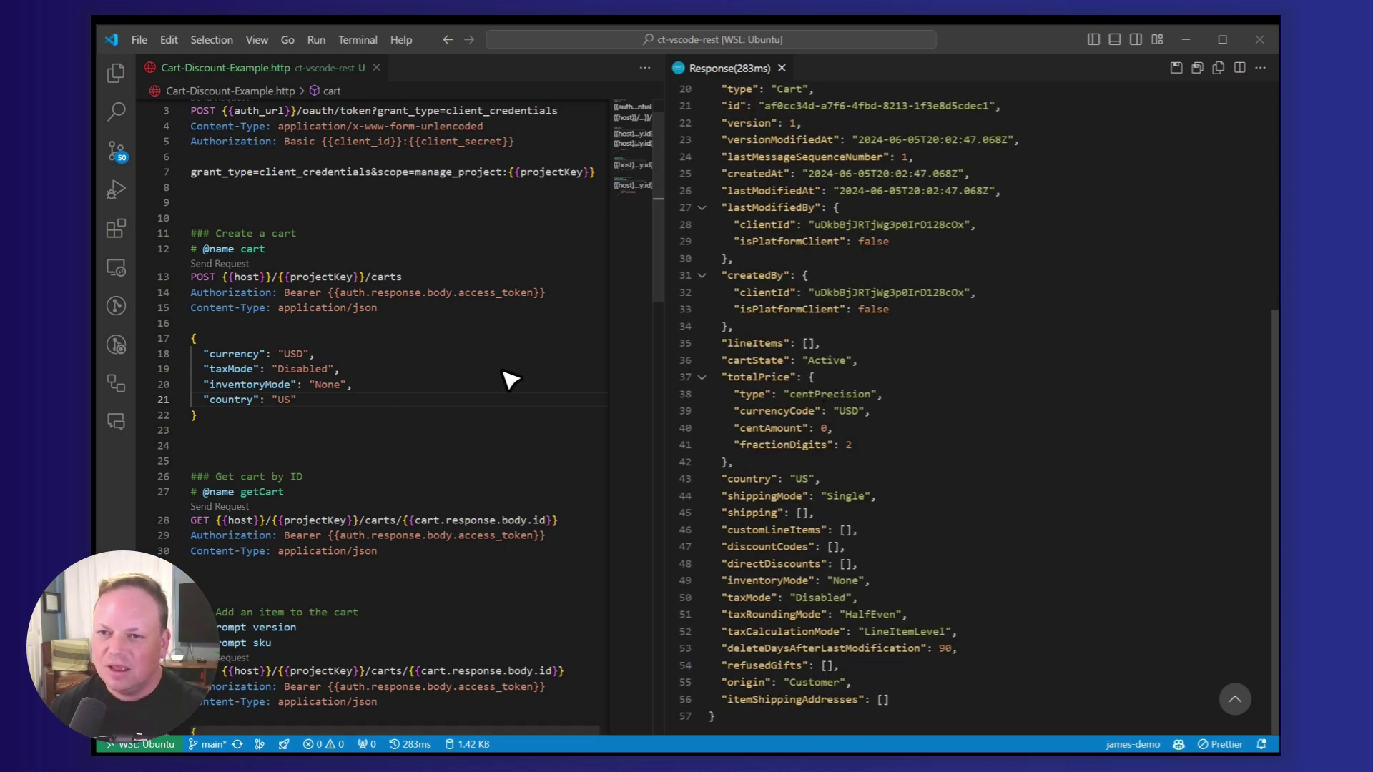
pyautogui.scroll(-2, 374, 420)
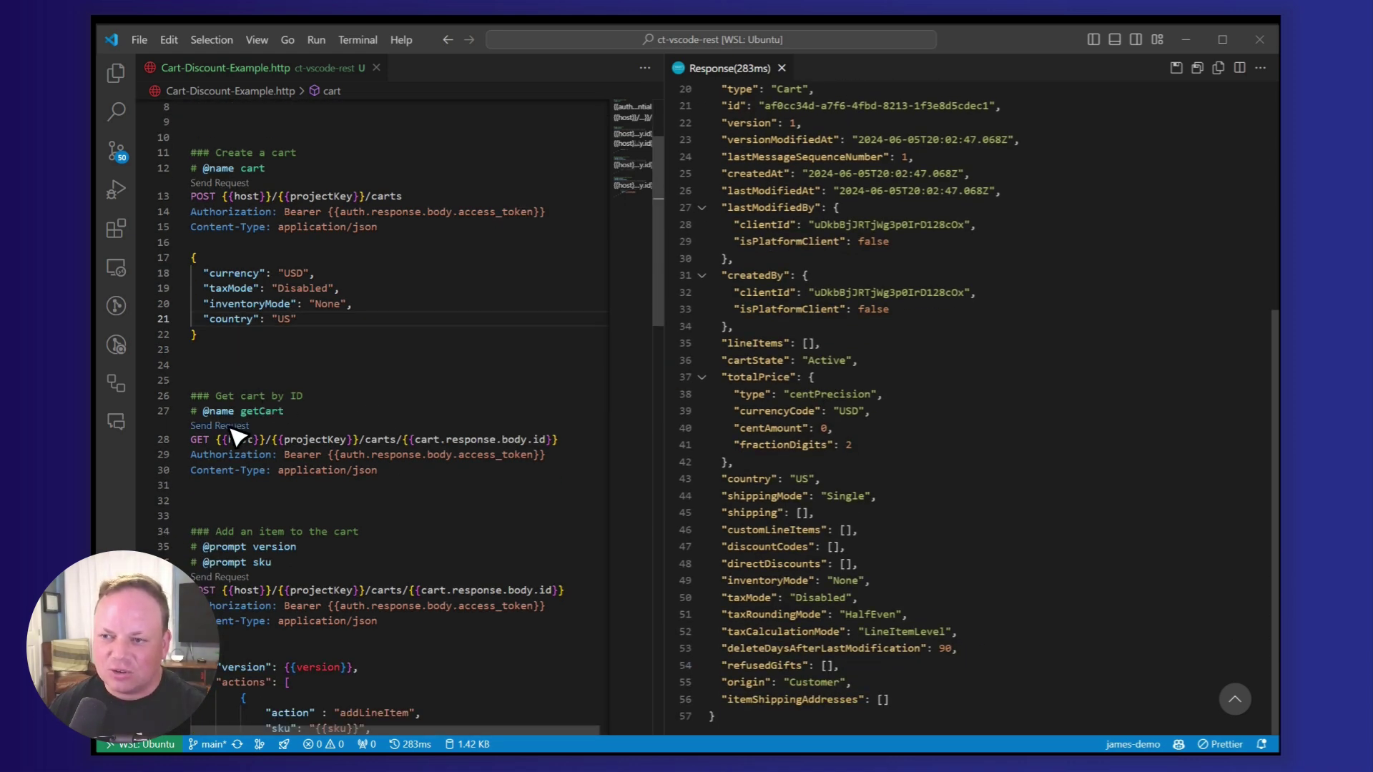
pyautogui.scroll(-3, 375, 405)
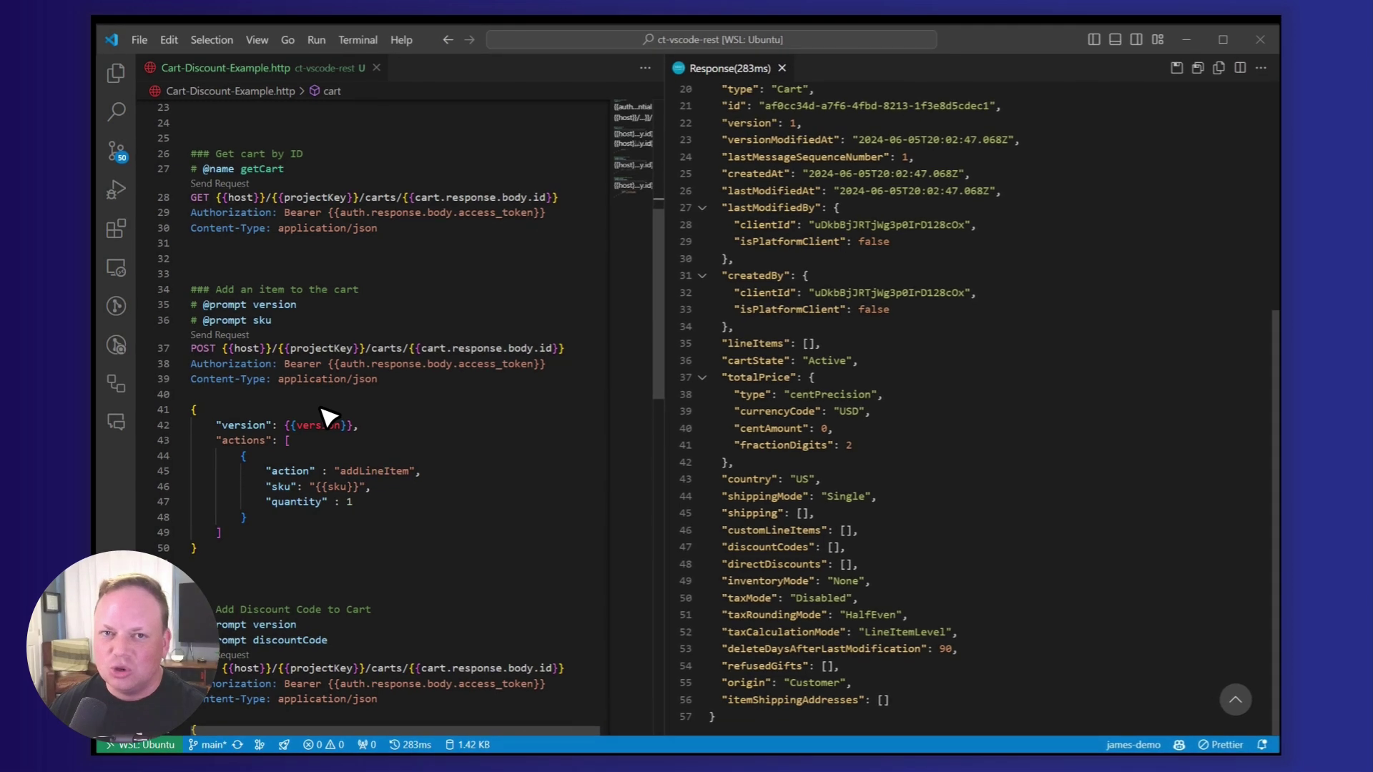
pyautogui.scroll(3, 883, 304)
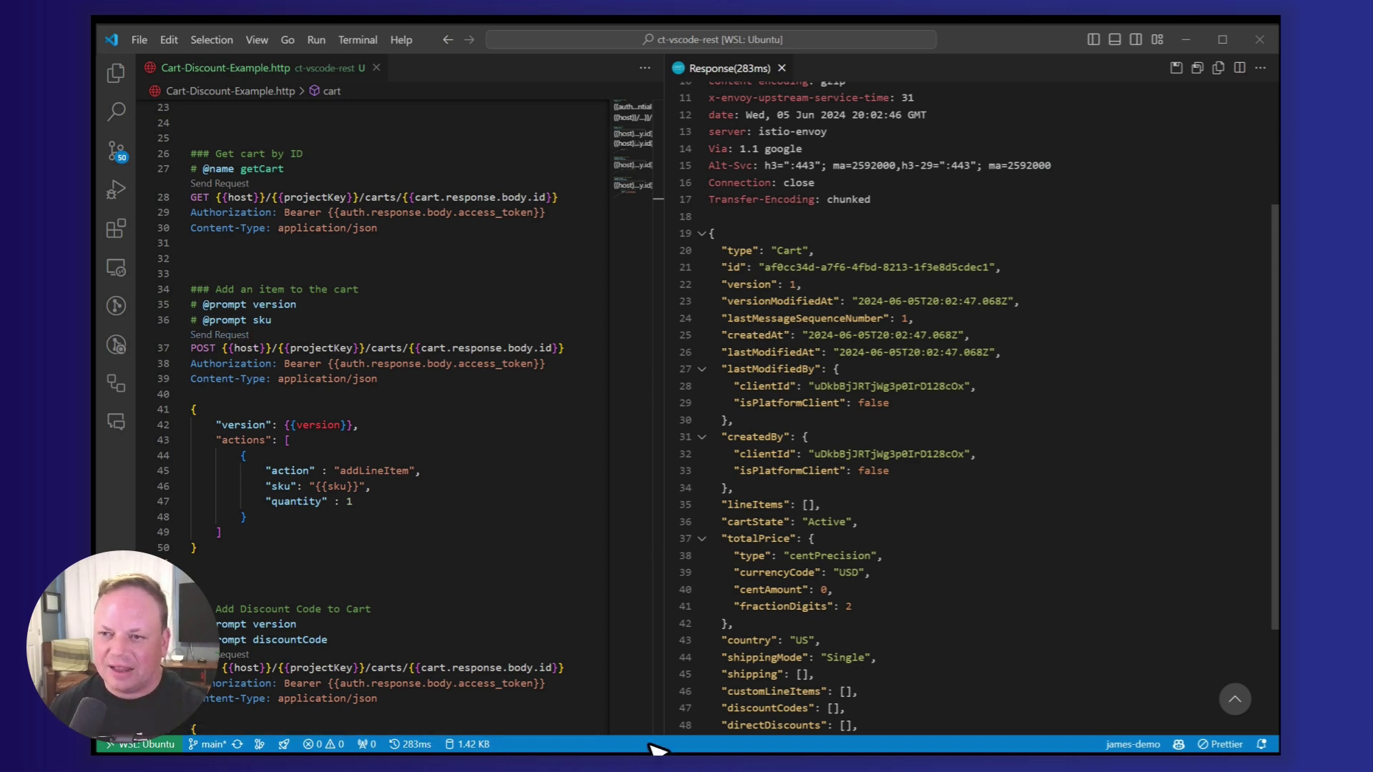
pyautogui.hotkey('ctrl', '1')
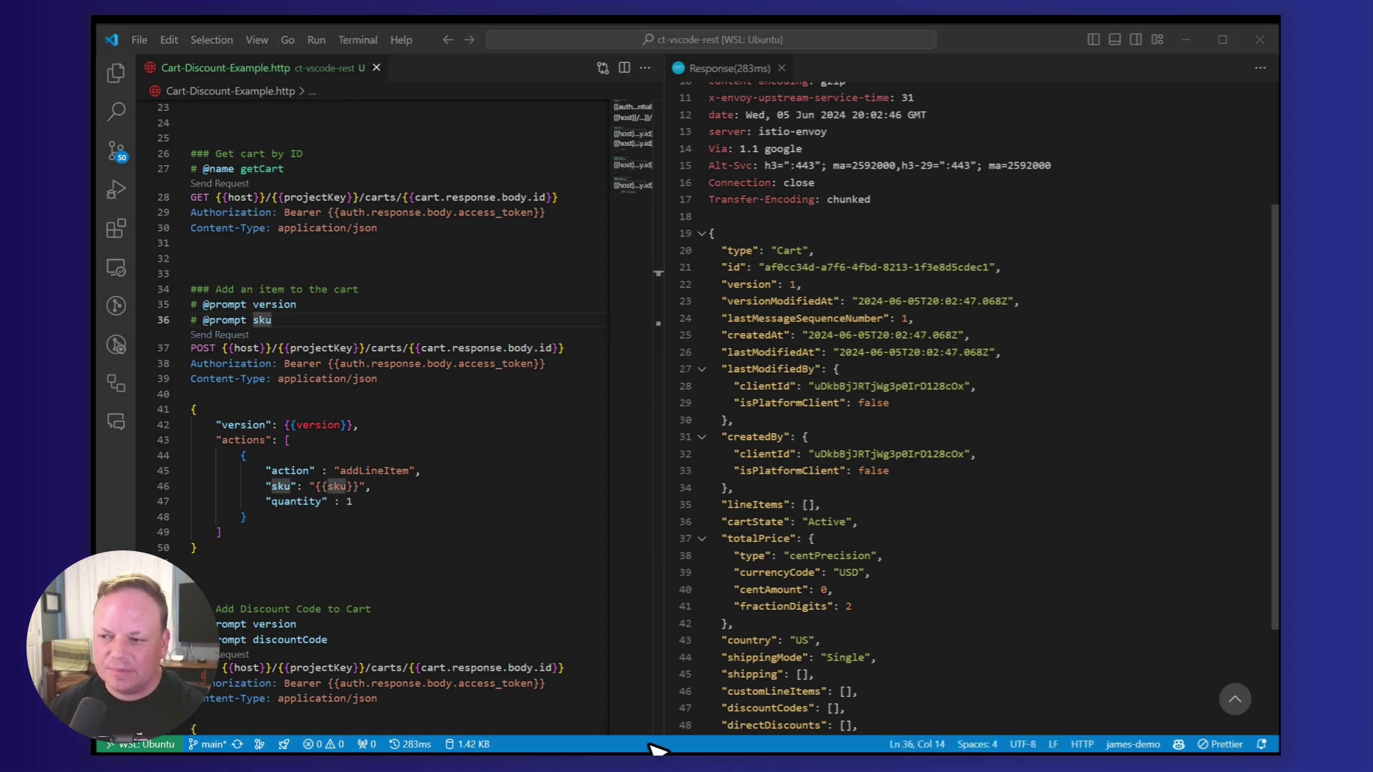
pyautogui.click(239, 336)
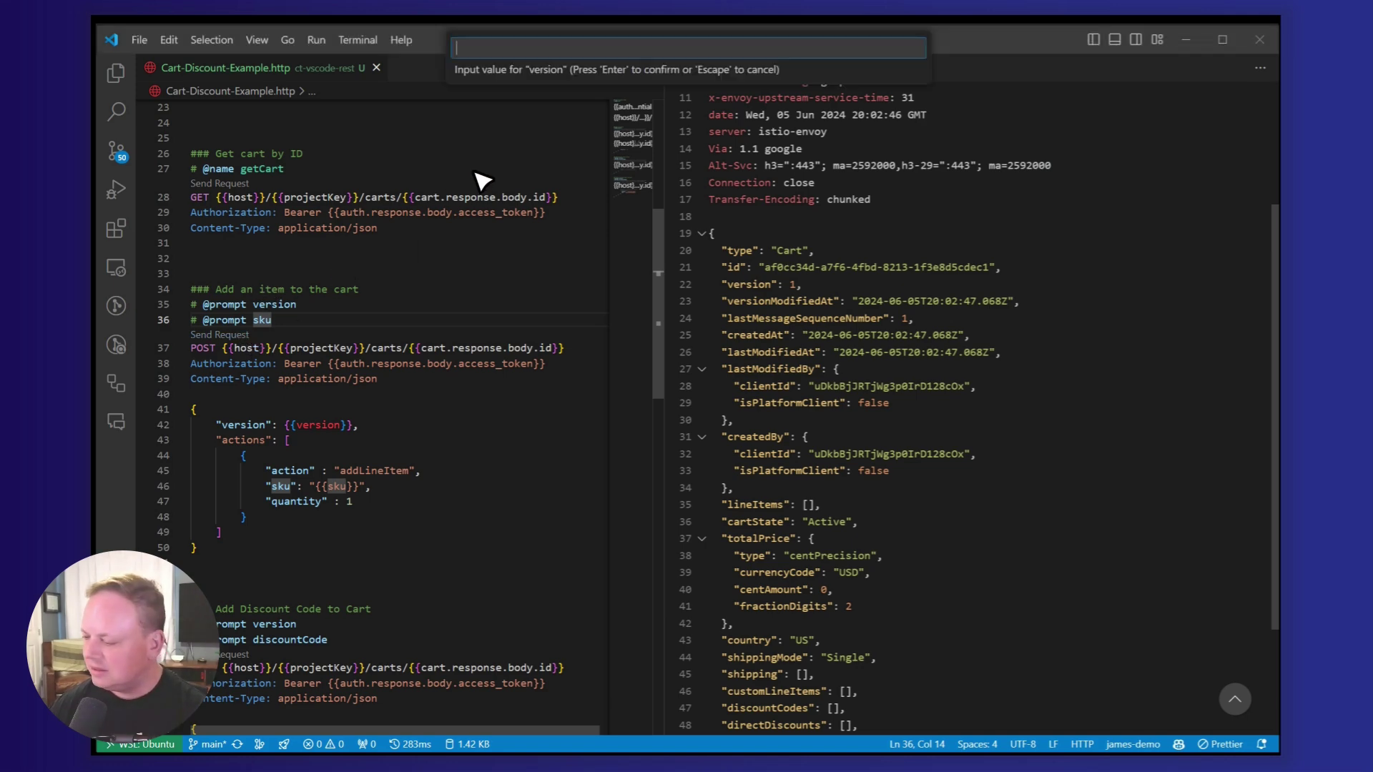
pyautogui.press('Return')
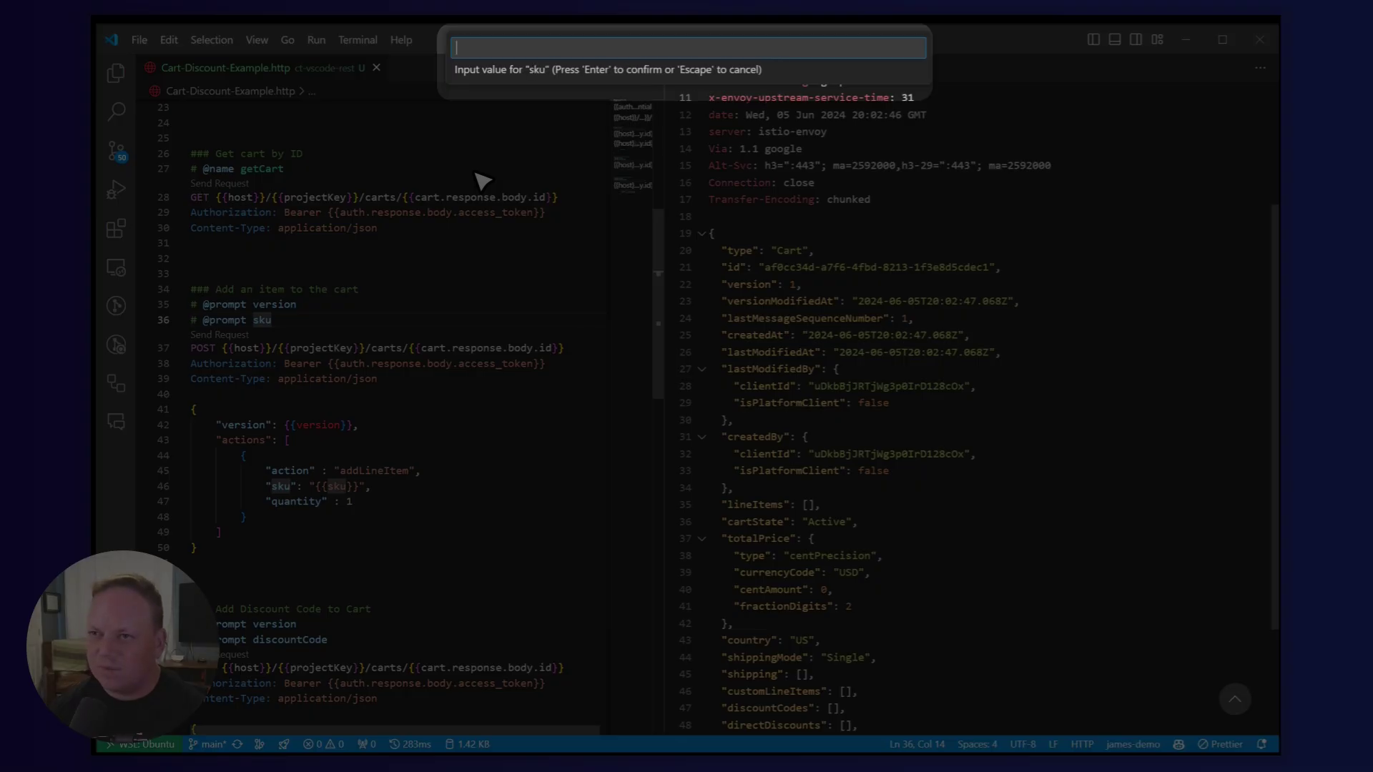
pyautogui.write('M0E20000000ELE4')
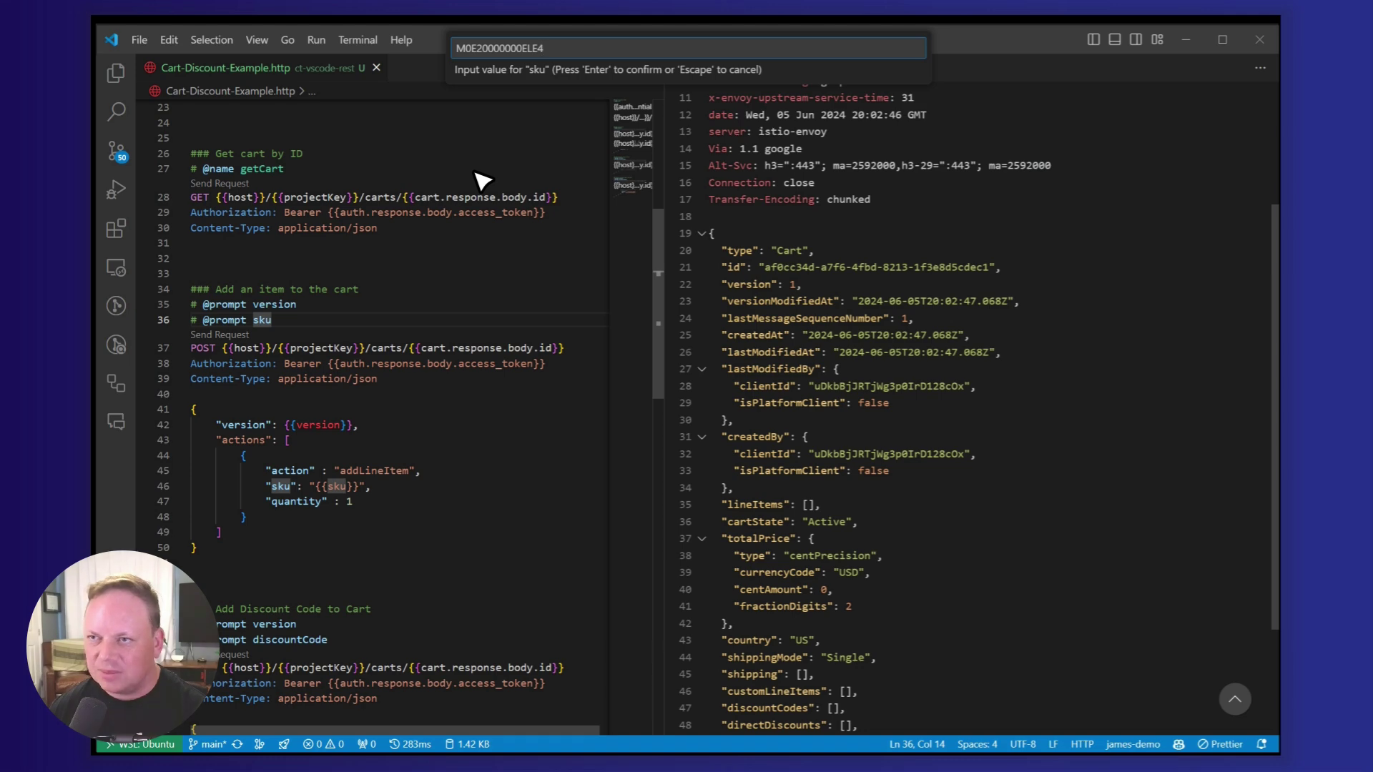
pyautogui.press('Return')
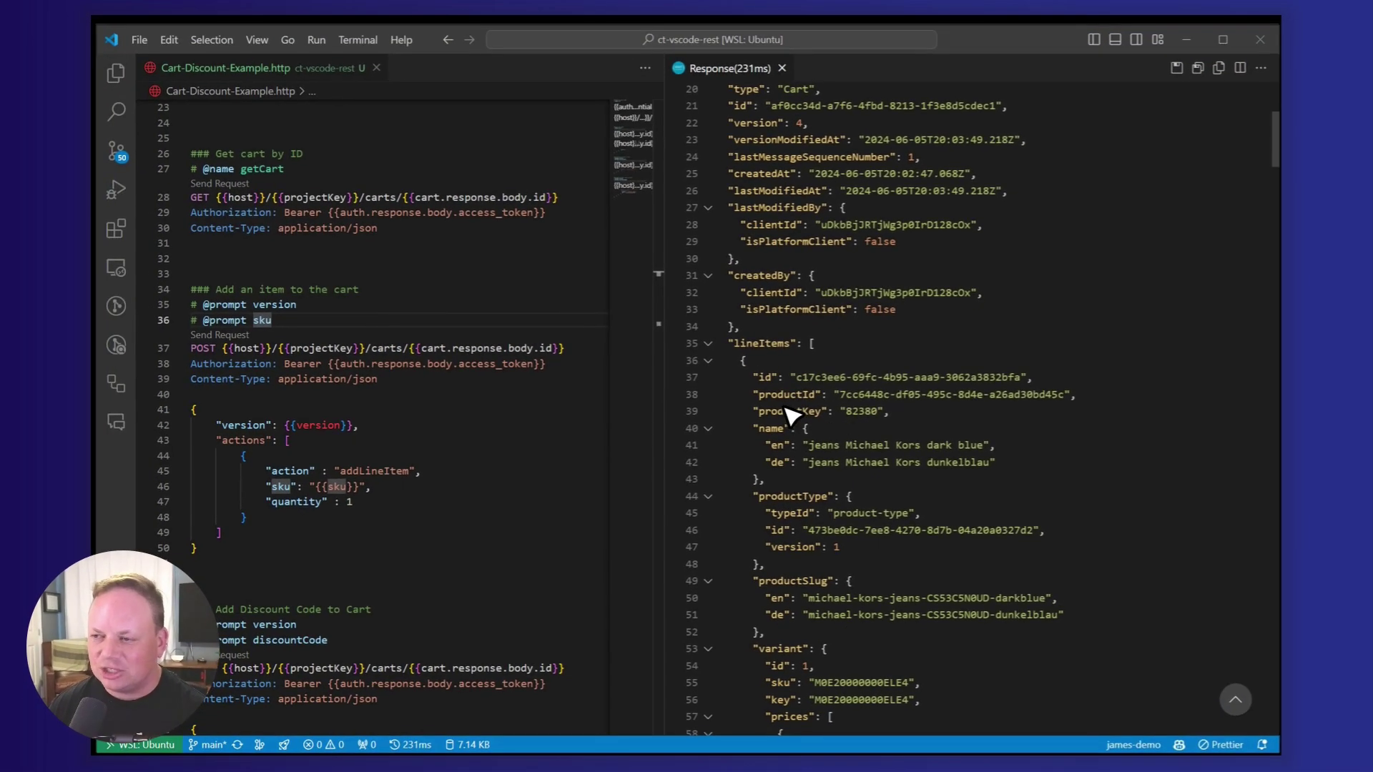
# - Review the add-item response, checking the line item's details, the cart's total price and its discount codes
pyautogui.scroll(-10, 794, 418)
pyautogui.scroll(11, 806, 437)
pyautogui.scroll(-20, 806, 432)
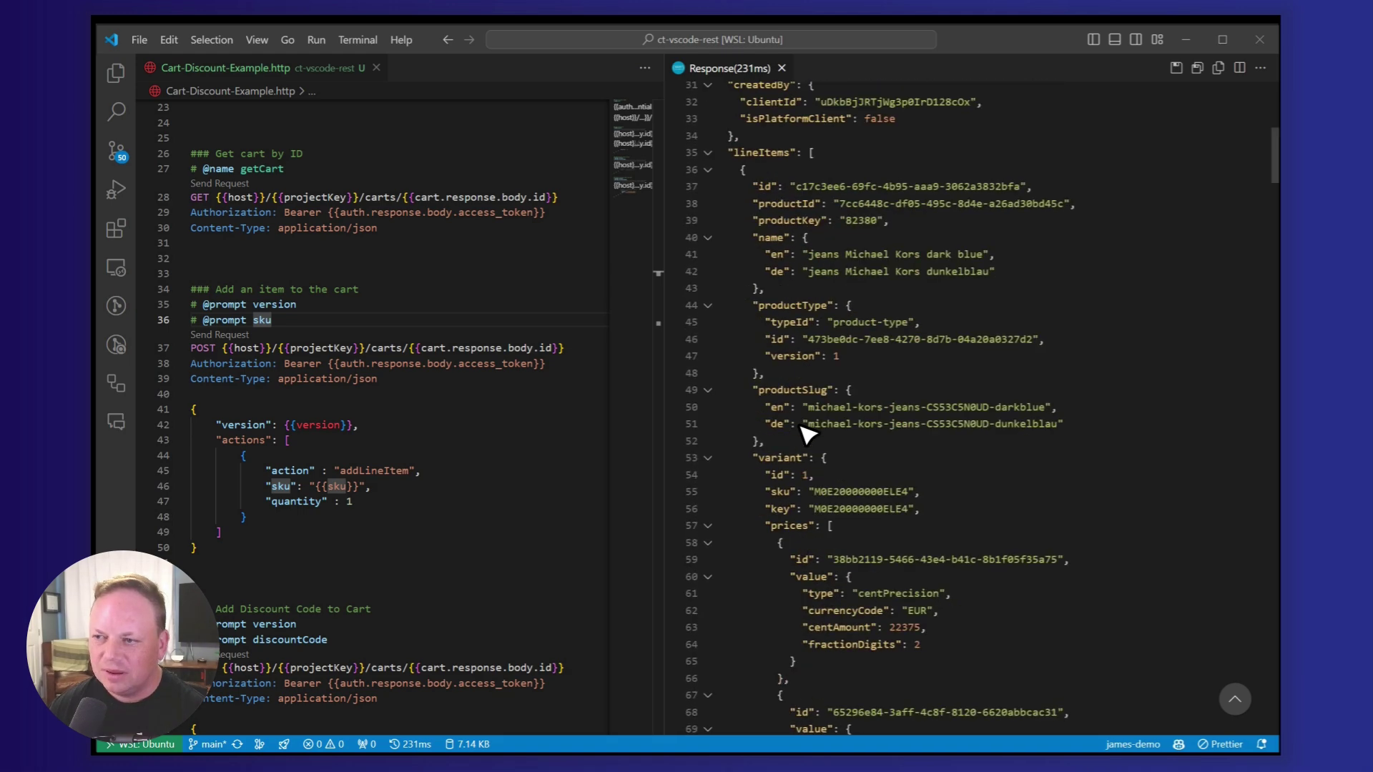
pyautogui.scroll(-5, 806, 434)
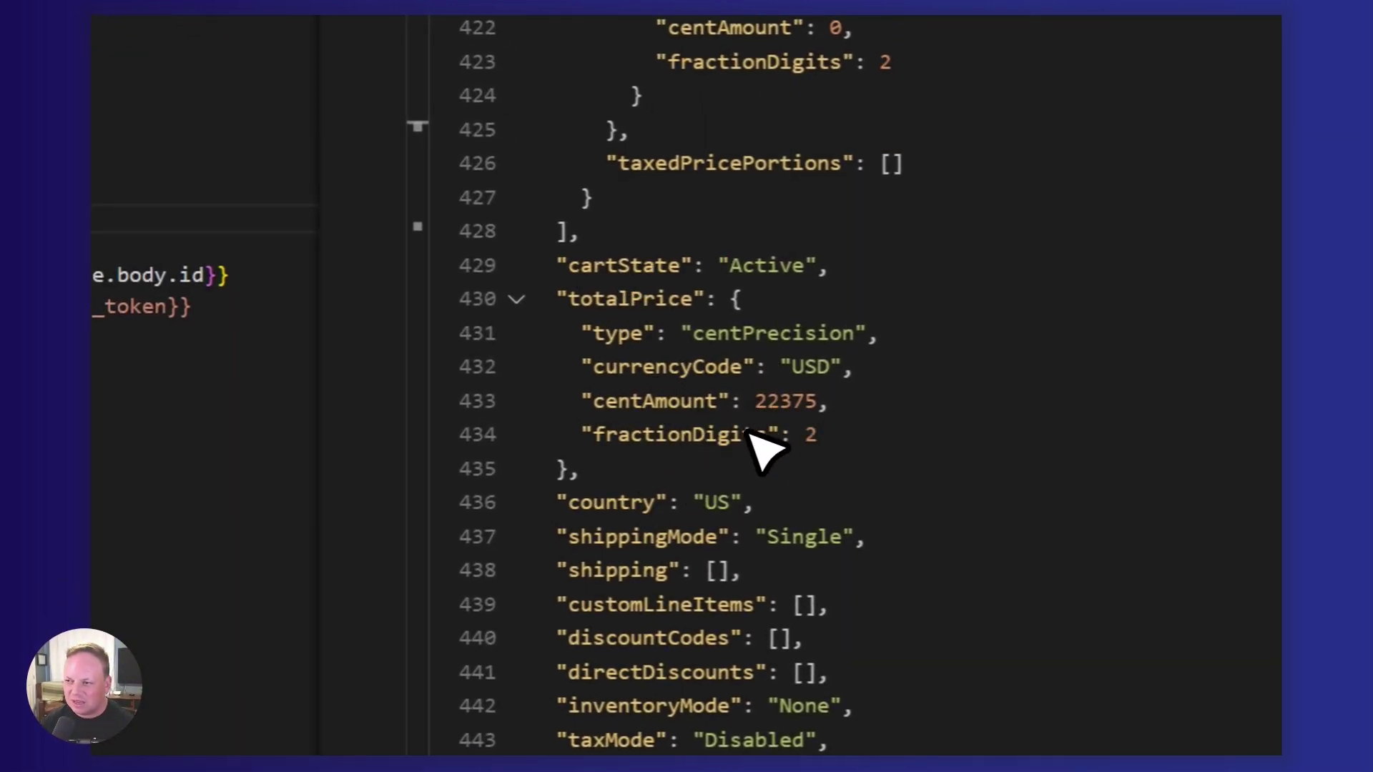
pyautogui.scroll(-5, 411, 487)
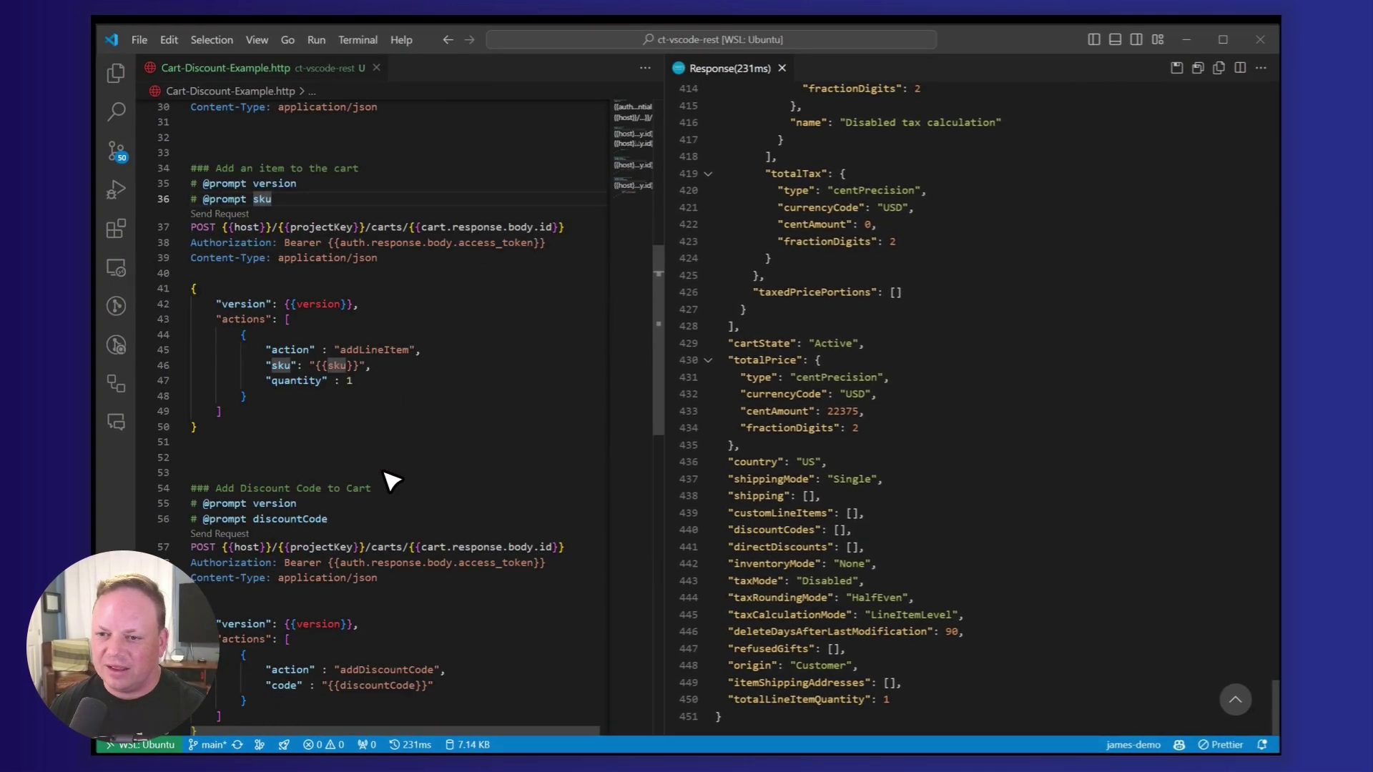
# - Send the "Add Discount Code to Cart" request, supplying the cart version and the discount code 10
pyautogui.scroll(-1, 393, 479)
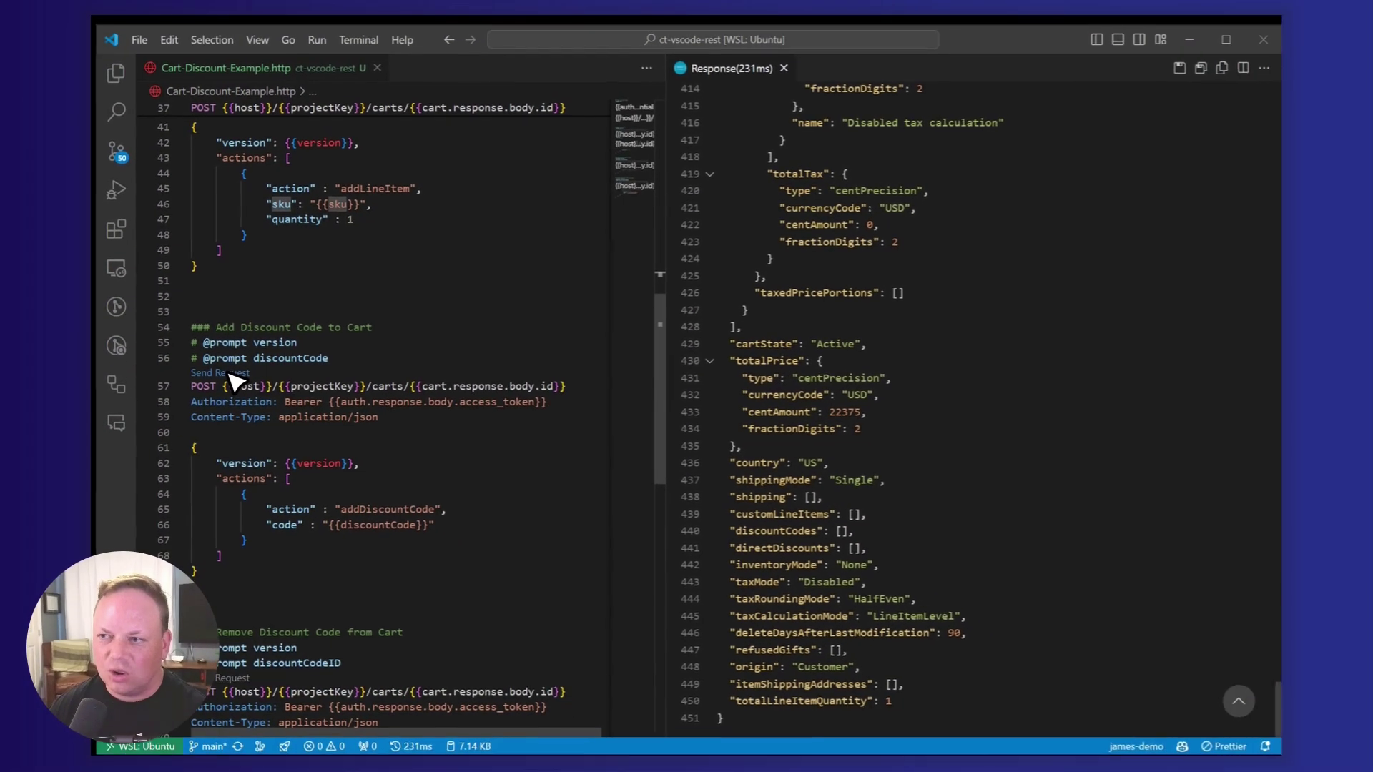
pyautogui.click(230, 374)
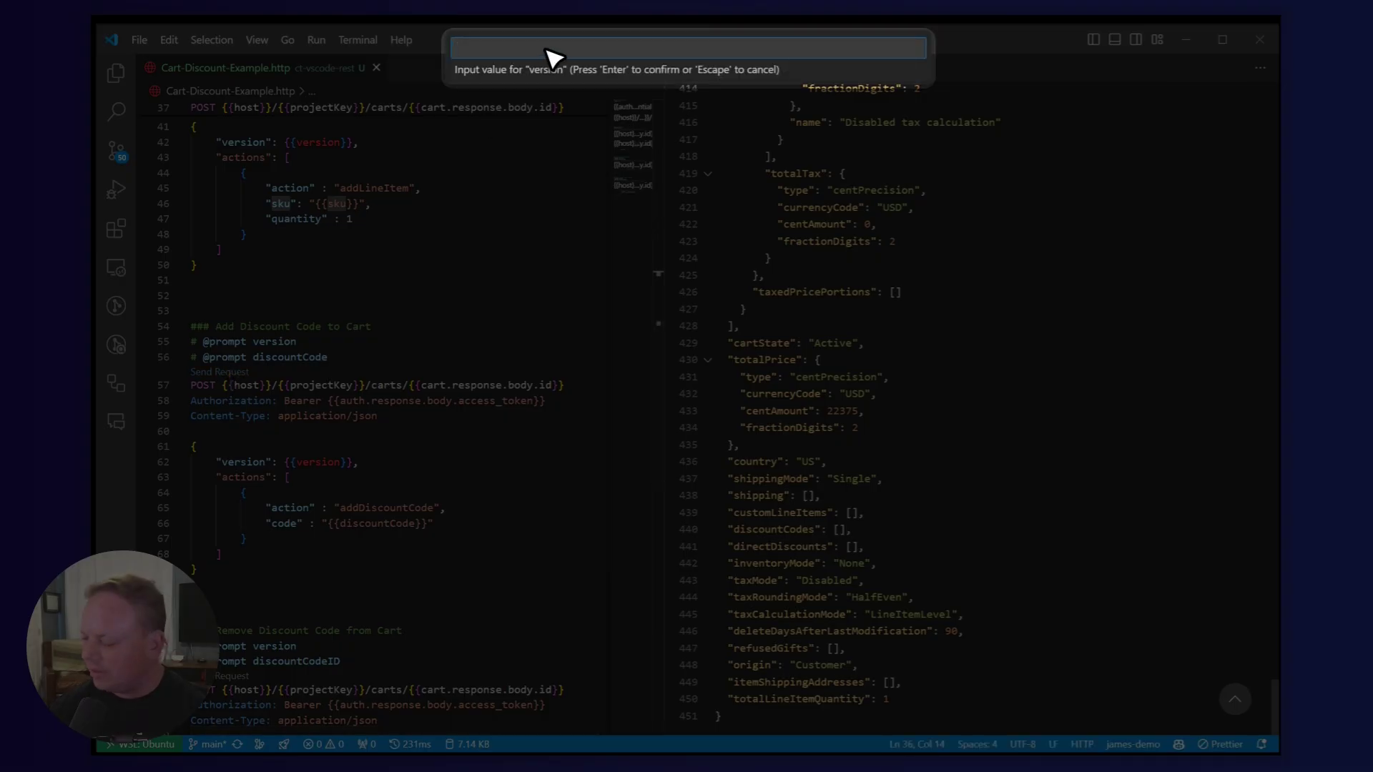
pyautogui.press('Return')
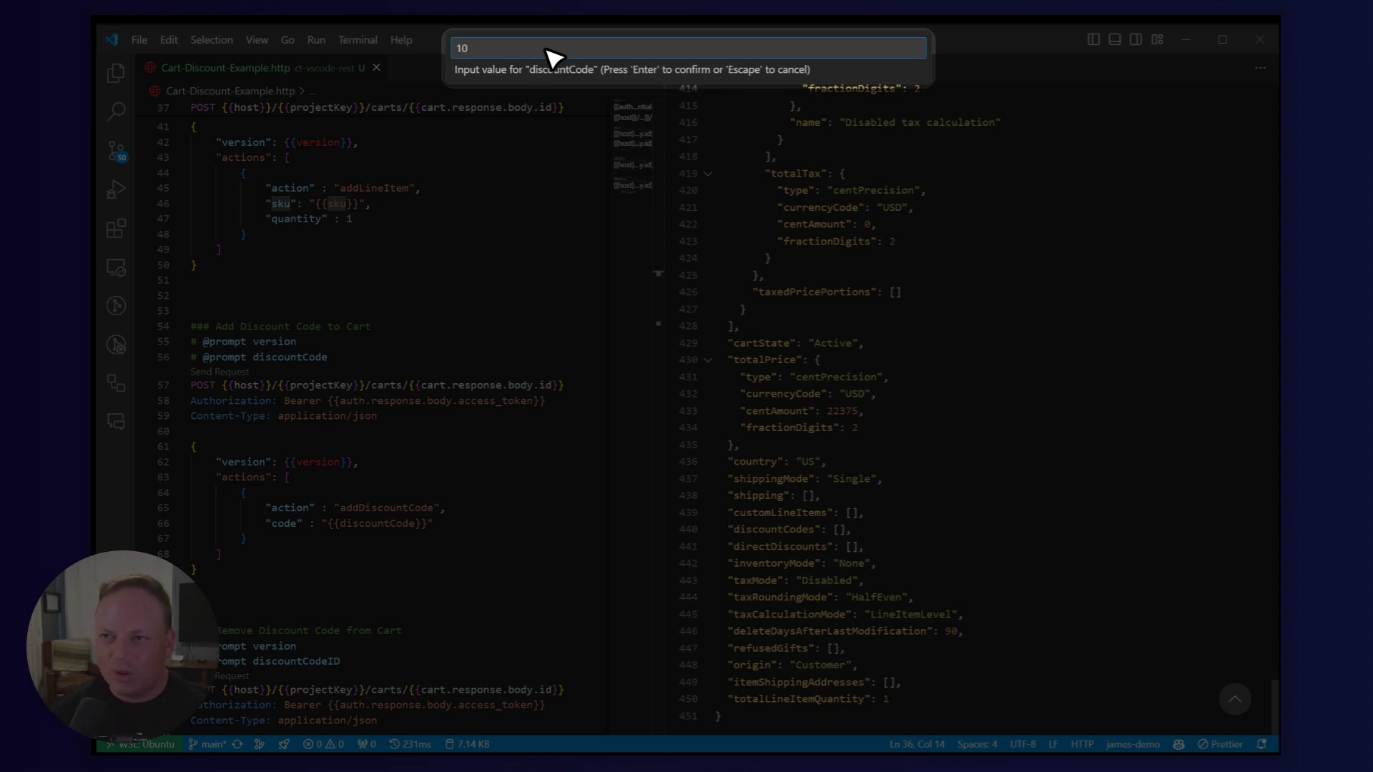
pyautogui.write('10')
pyautogui.press('Return')
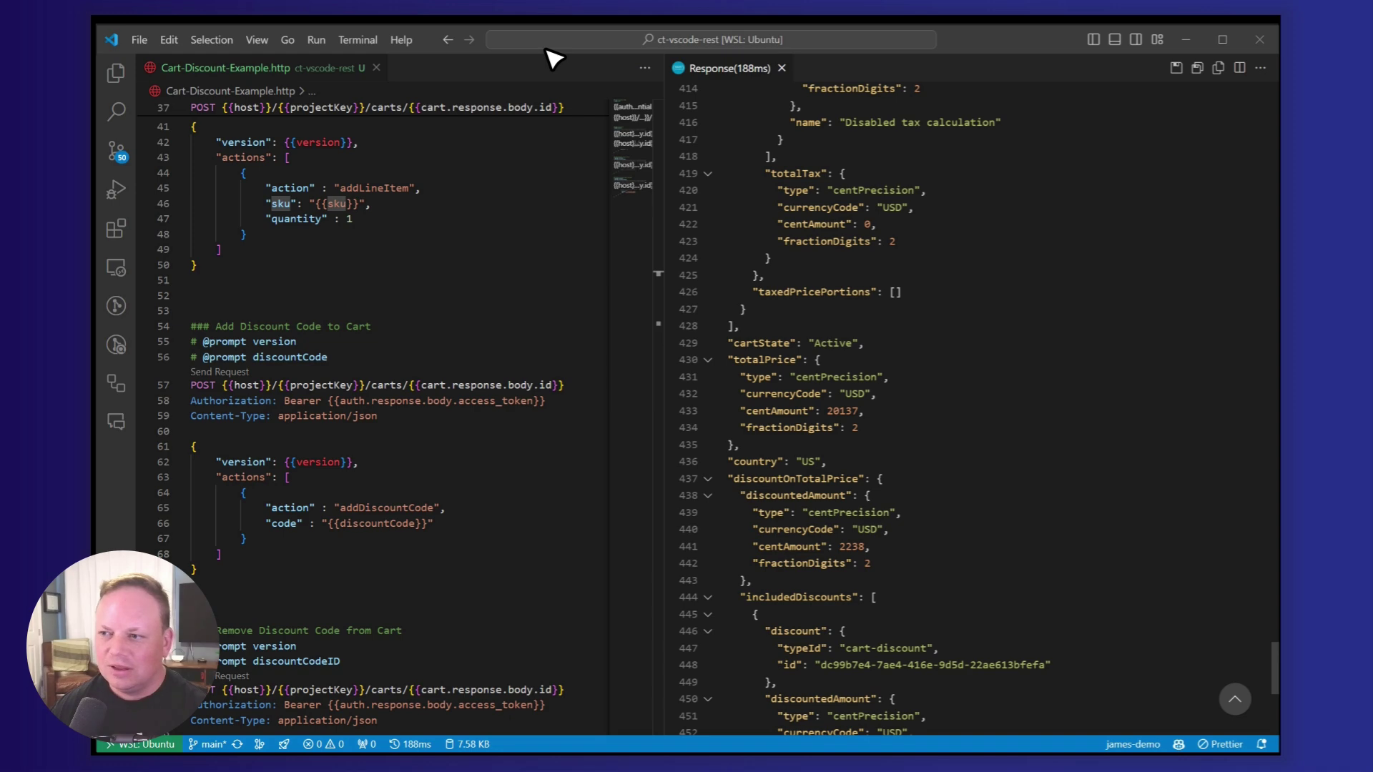
# - Examine the new response's cart version and highlight its discountCodes block, including the state of the applied code
pyautogui.scroll(10, 898, 250)
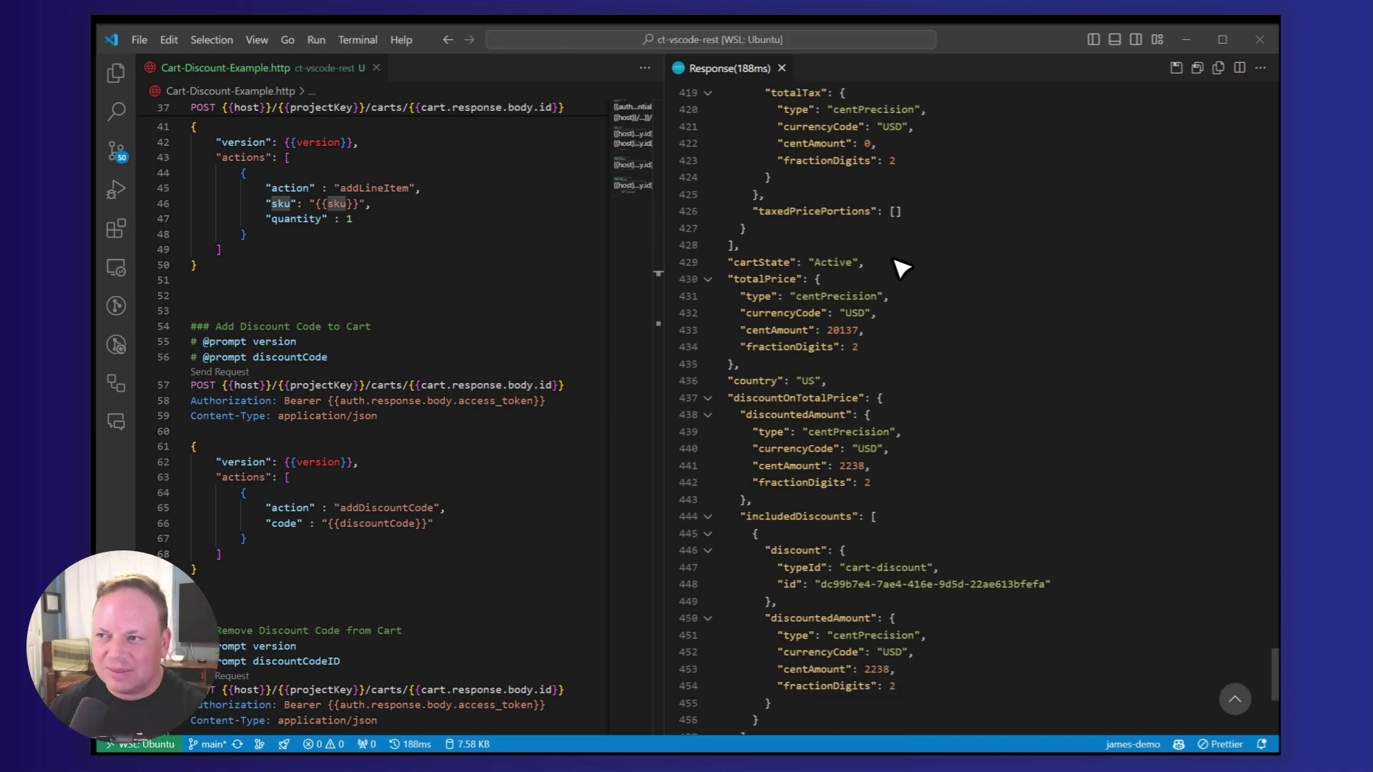
pyautogui.scroll(20, 897, 236)
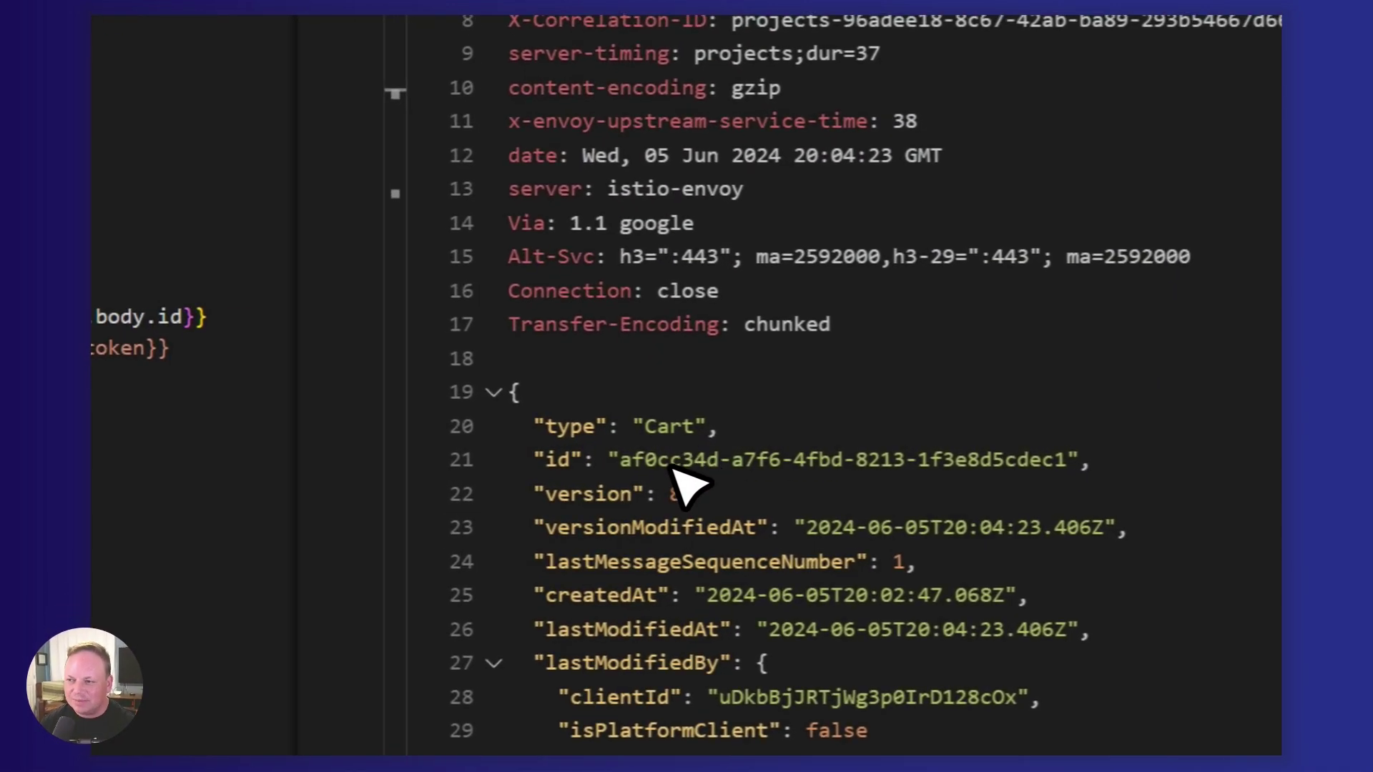
pyautogui.doubleClick(675, 494)
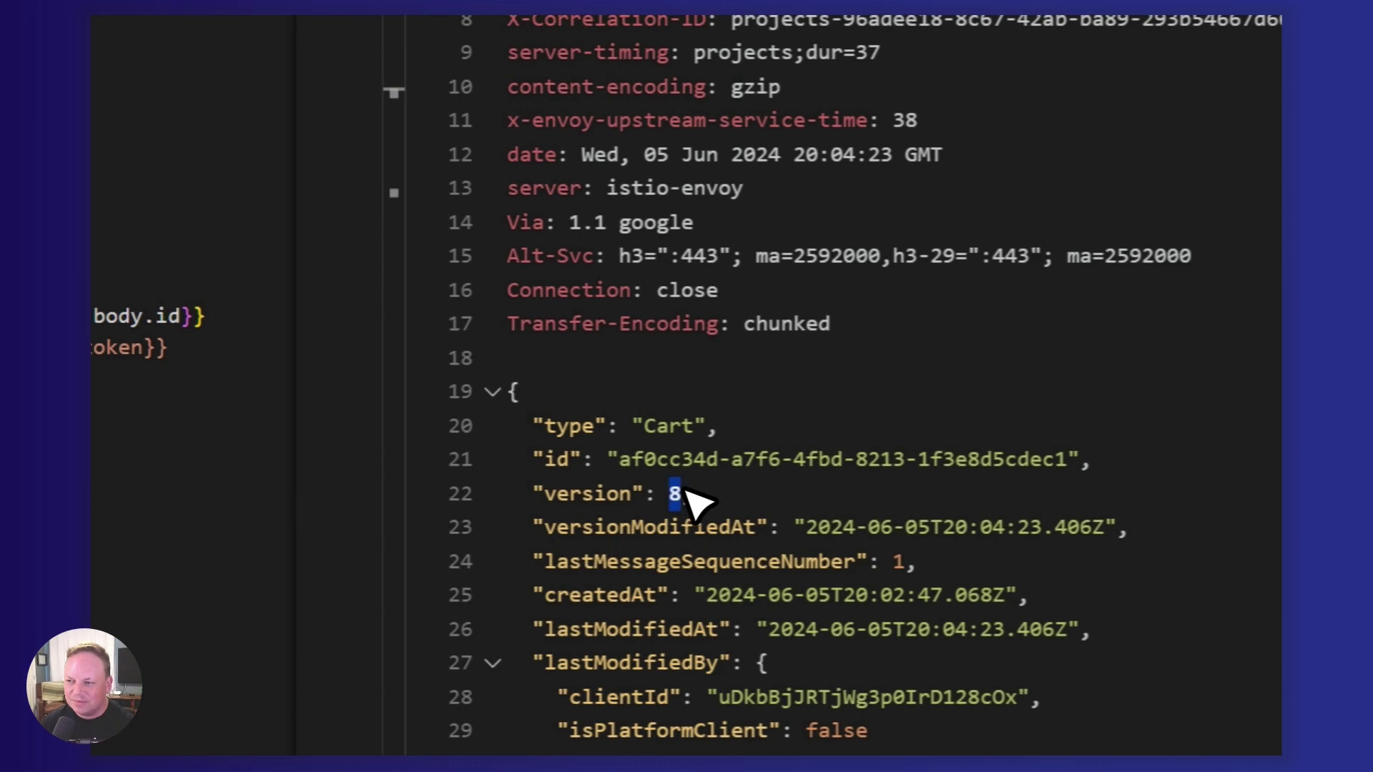
pyautogui.scroll(-20, 894, 446)
pyautogui.scroll(-15, 893, 445)
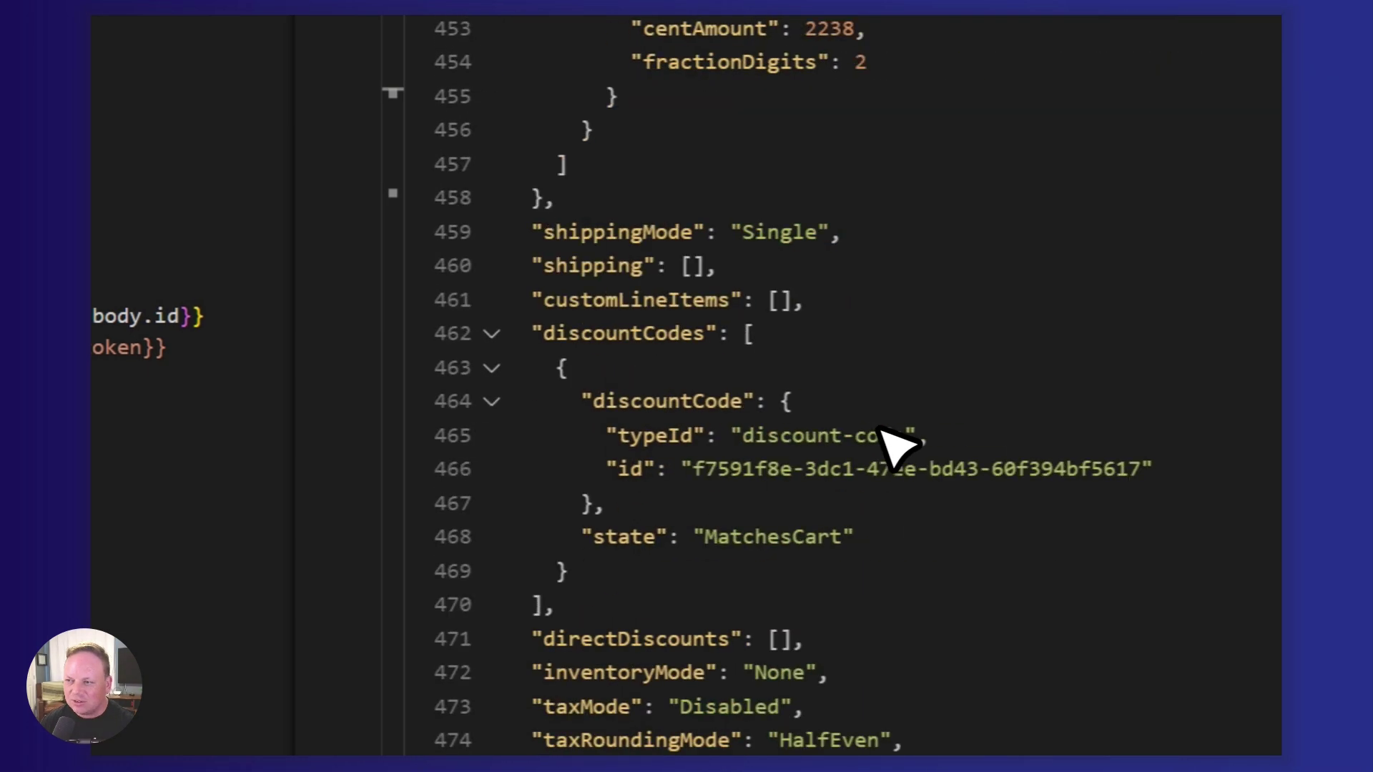
pyautogui.moveTo(543, 333); pyautogui.dragTo(698, 576)
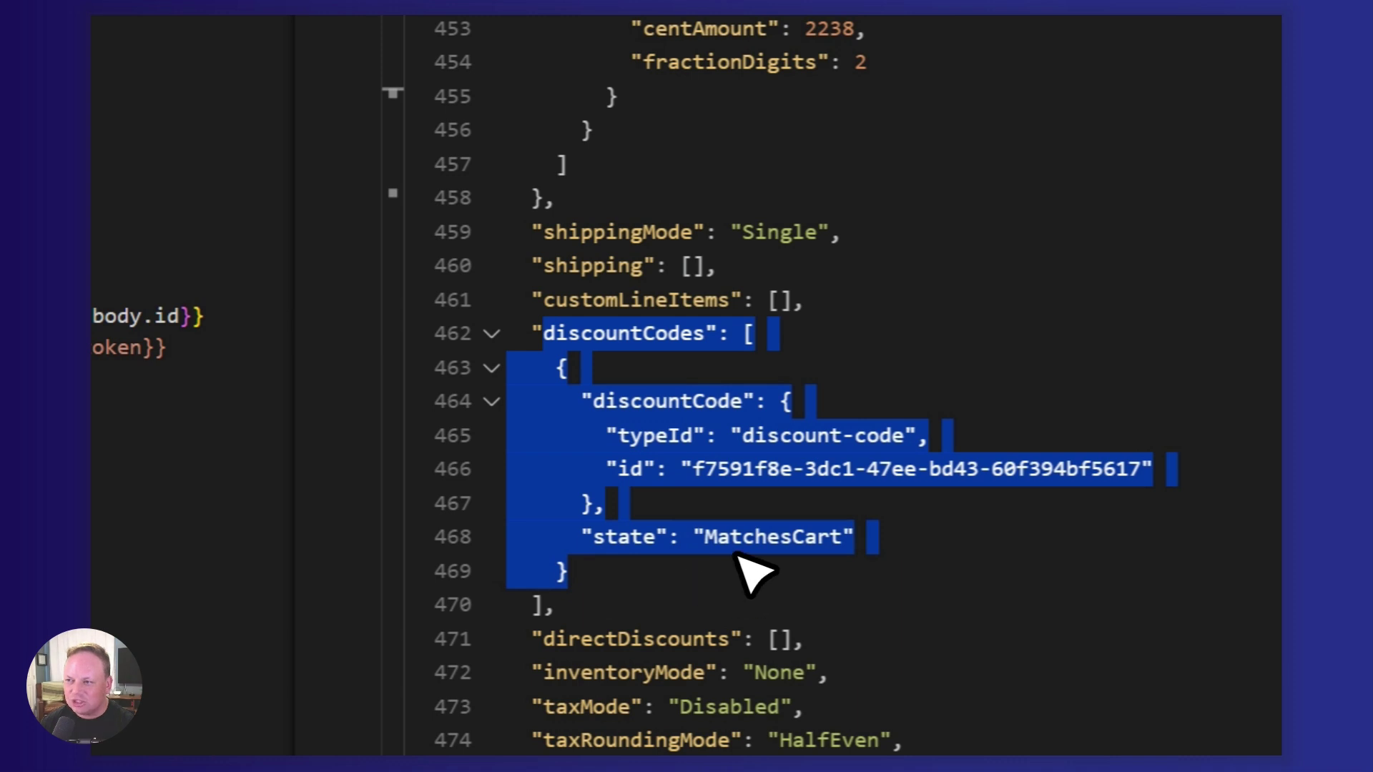
# - Inspect the discountOnTotalPrice block in the response, collapsing and re-expanding it, and highlight the centAmount under discountedAmount
pyautogui.scroll(2, 747, 568)
pyautogui.scroll(7, 748, 564)
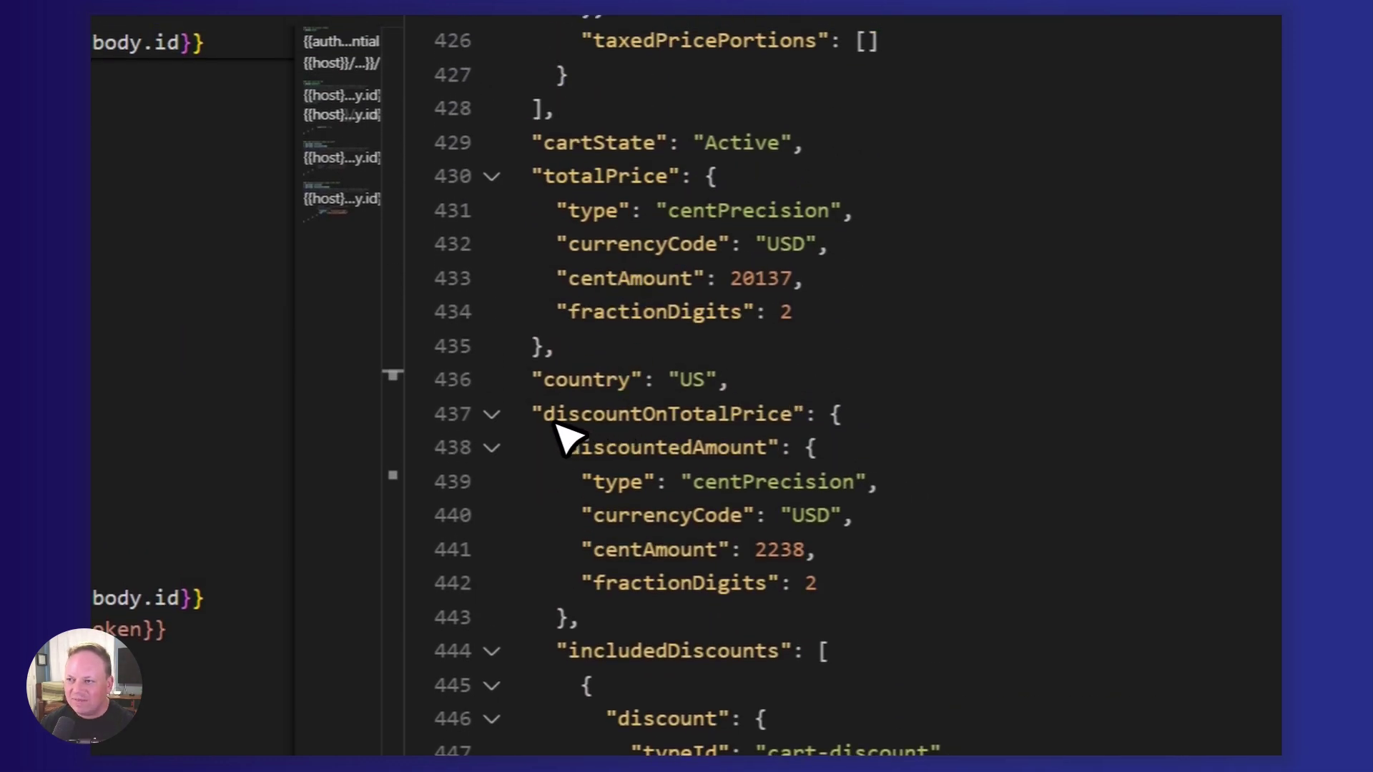
pyautogui.moveTo(557, 427); pyautogui.dragTo(728, 427)
pyautogui.doubleClick(730, 429)
pyautogui.moveTo(547, 422); pyautogui.dragTo(808, 429)
pyautogui.hotkey('ctrl', 'shift', '[')
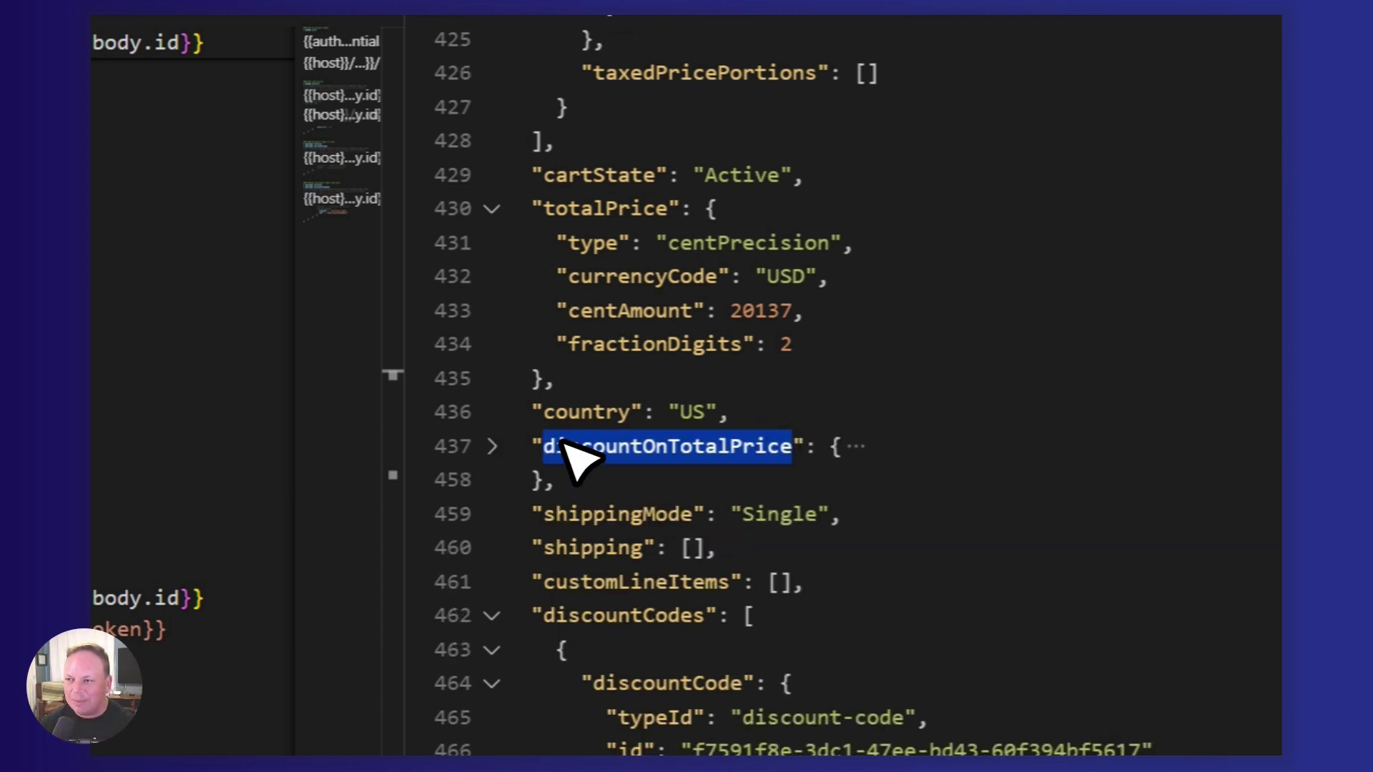
pyautogui.click(494, 446)
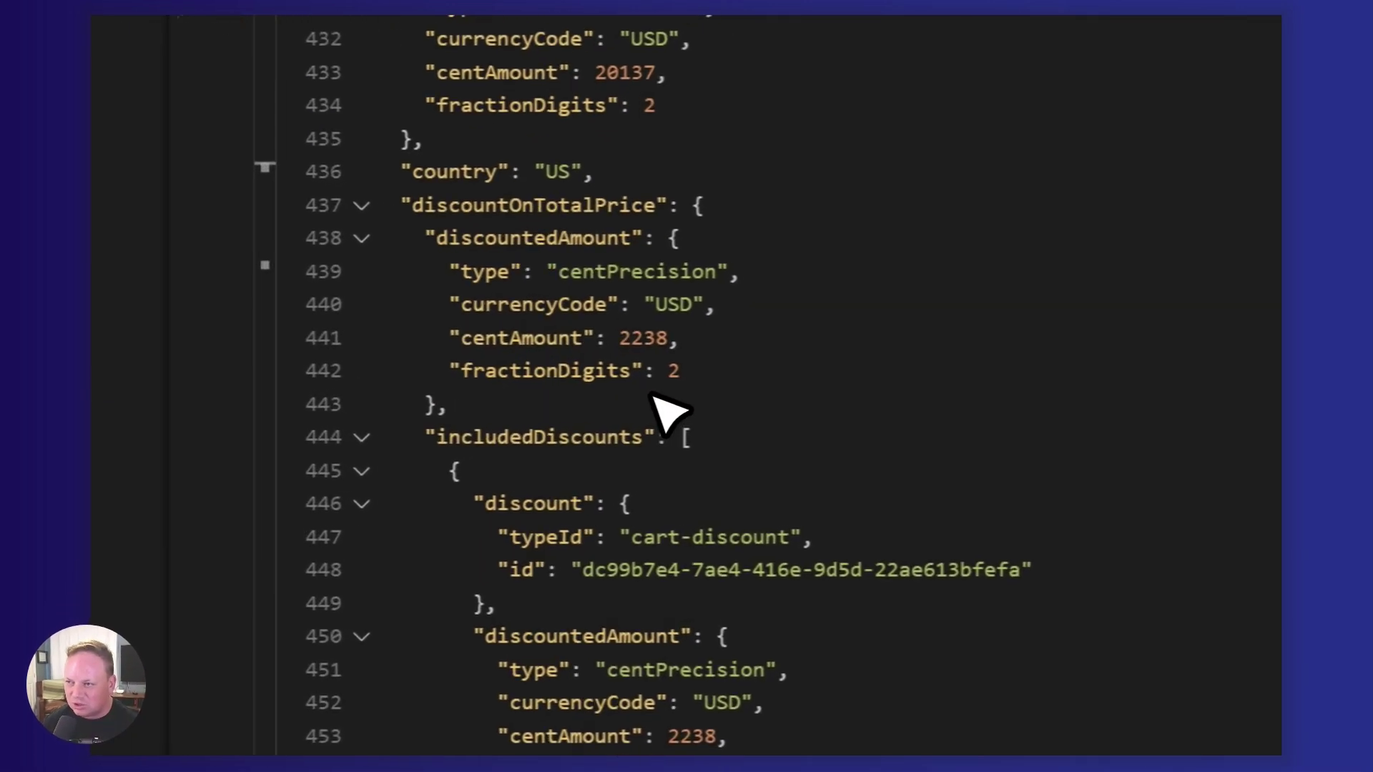
pyautogui.moveTo(623, 338); pyautogui.dragTo(665, 338)
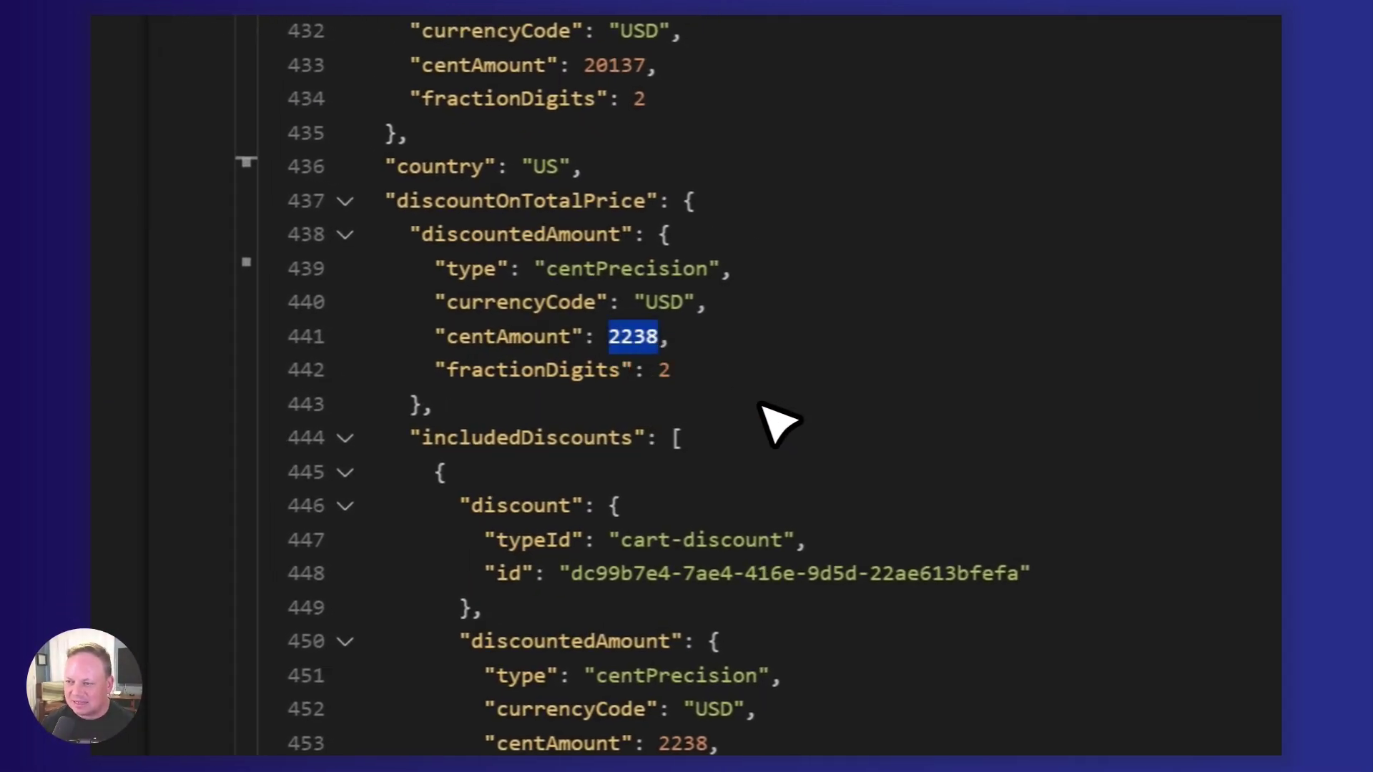